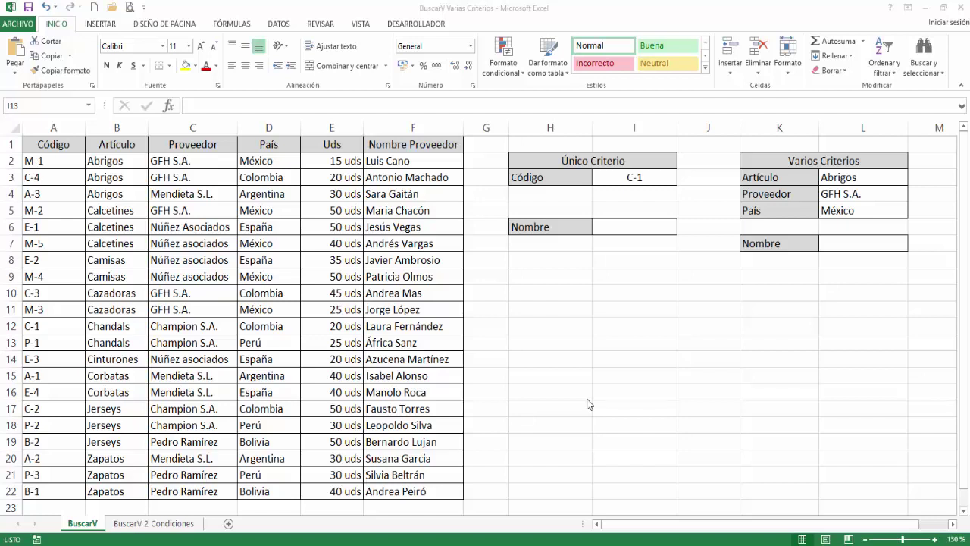
Insert the BUSCARV function in cell I6 under Único Criterio and use I3 as its lookup value.
{"action": "left_click", "coordinate": [620, 226]}
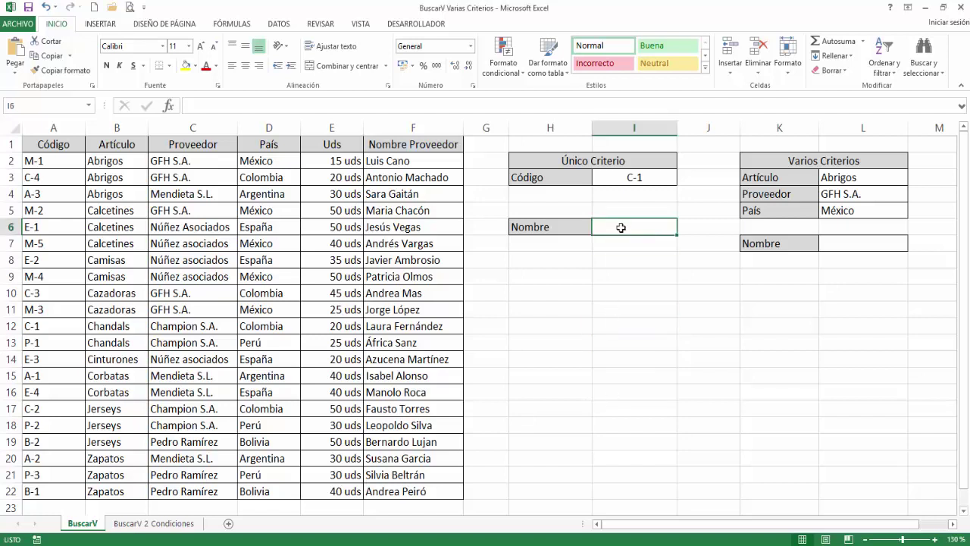
{"action": "left_click", "coordinate": [233, 25]}
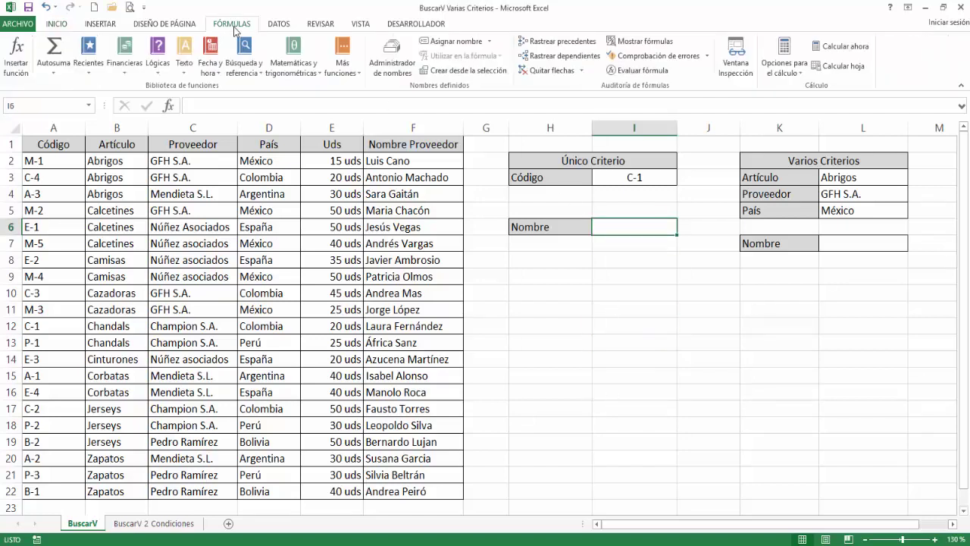
{"action": "left_click", "coordinate": [244, 61]}
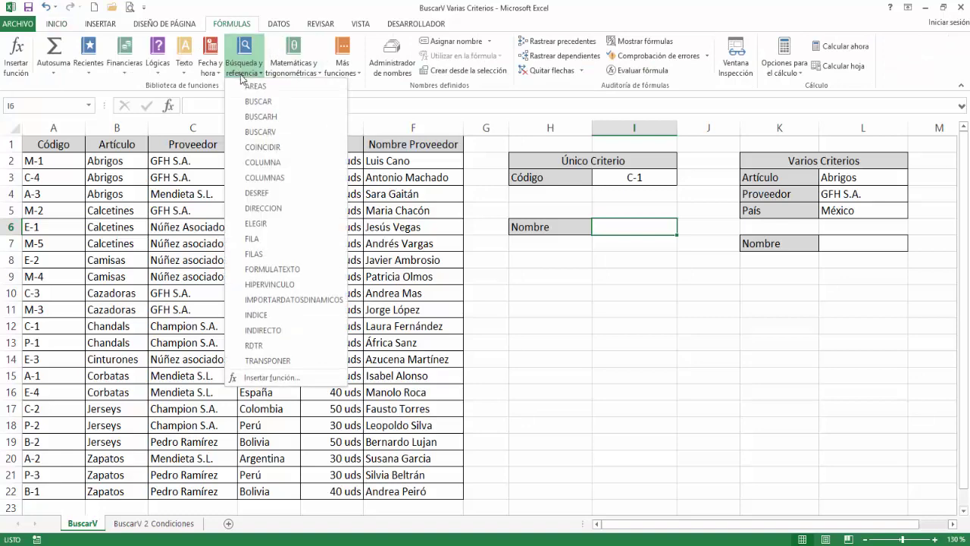
{"action": "left_click", "coordinate": [267, 133]}
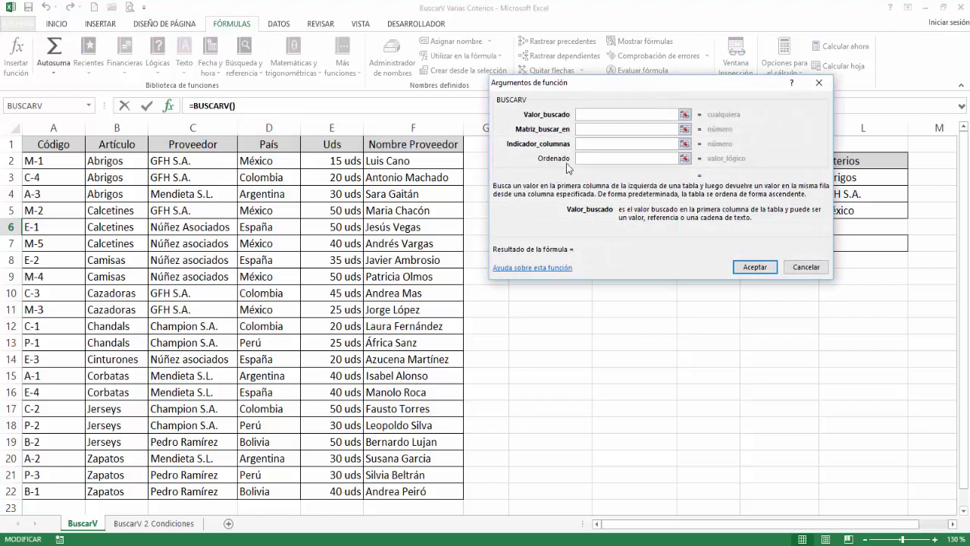
{"action": "left_click_drag", "start_coordinate": [591, 91], "coordinate": [592, 256]}
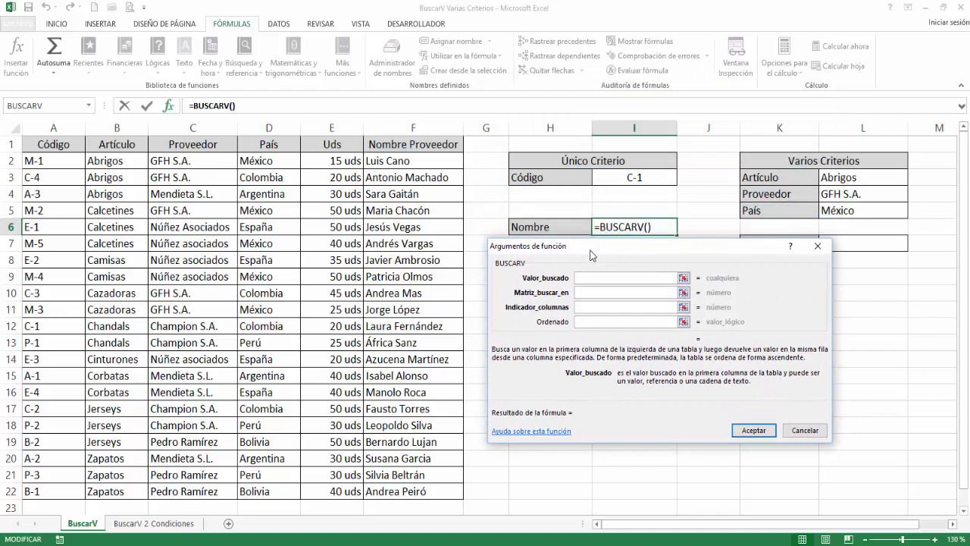
{"action": "left_click", "coordinate": [616, 179]}
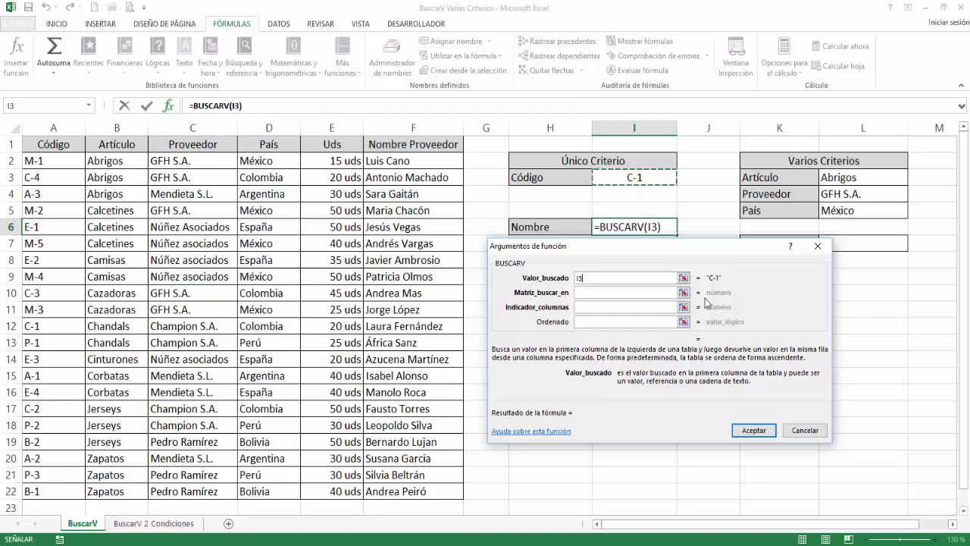
Set the BUSCARV lookup table to A1:F22 and the column index to 6.
{"action": "left_click", "coordinate": [616, 293]}
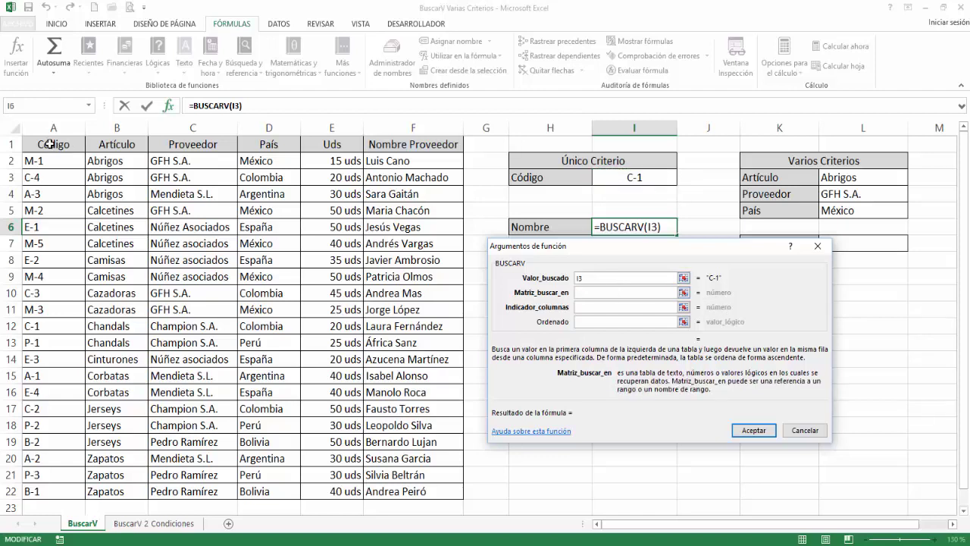
{"action": "left_click_drag", "start_coordinate": [50, 144], "coordinate": [446, 487]}
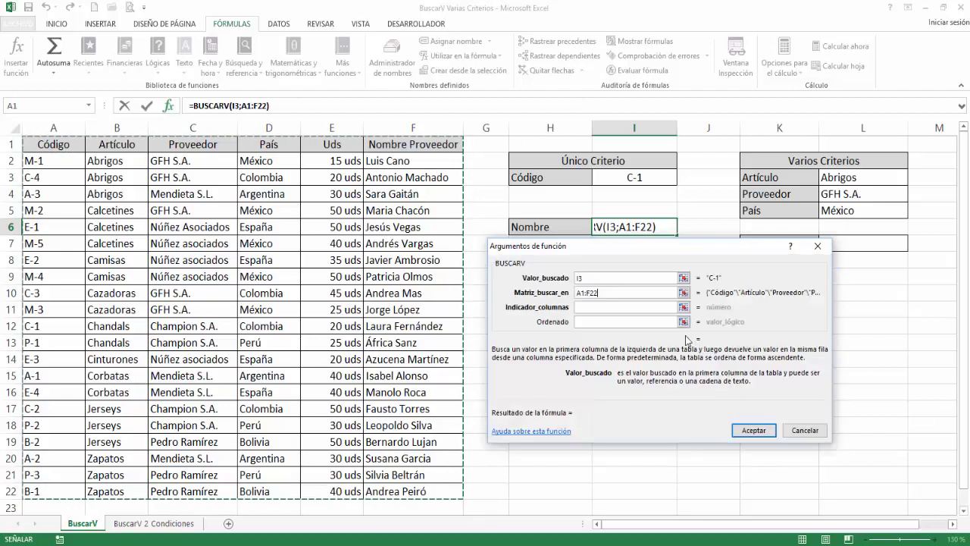
{"action": "left_click", "coordinate": [598, 309]}
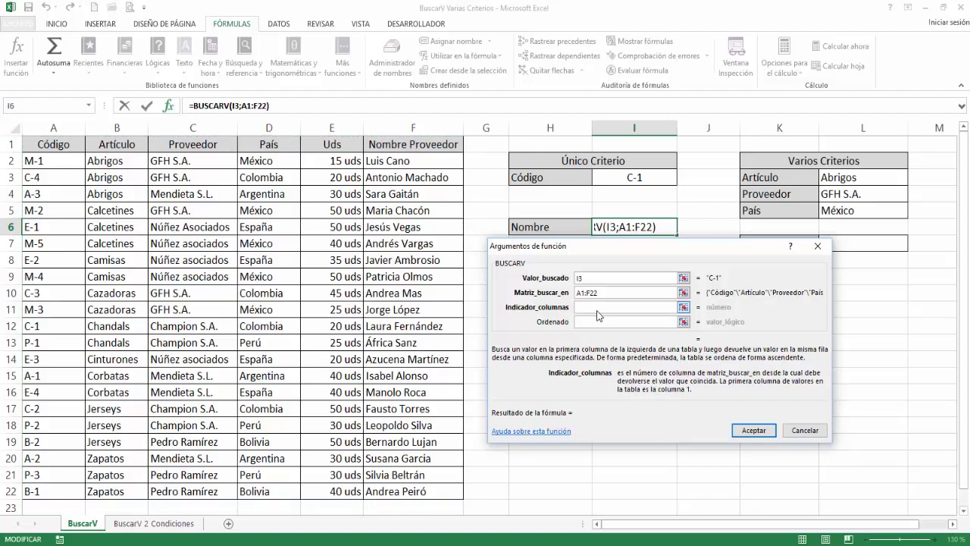
{"action": "type", "text": "6"}
{"action": "left_click", "coordinate": [591, 324]}
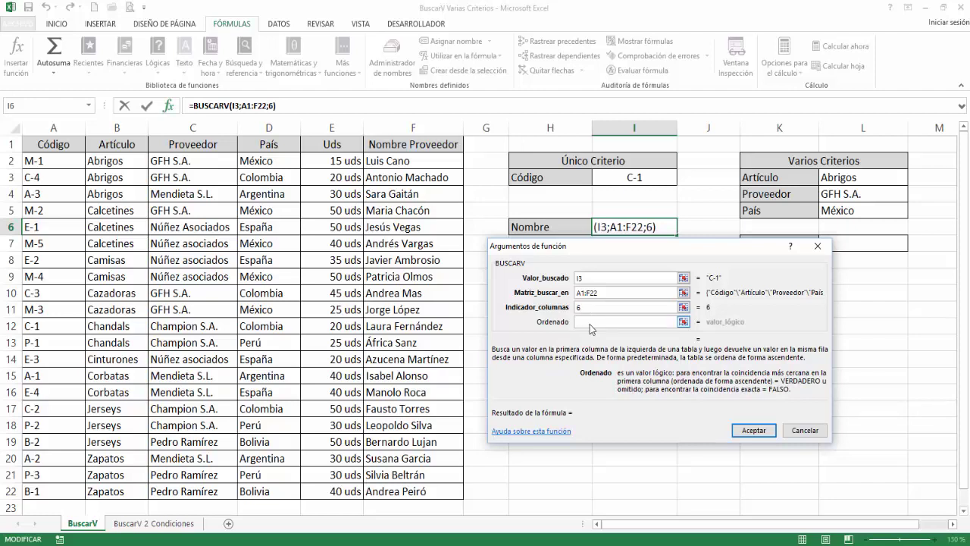
{"action": "type", "text": "f"}
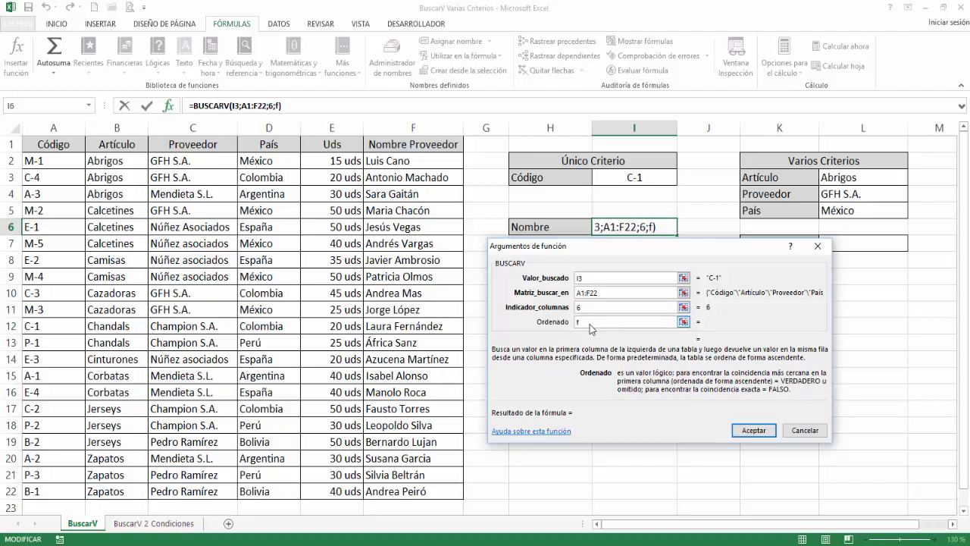
{"action": "type", "text": "also"}
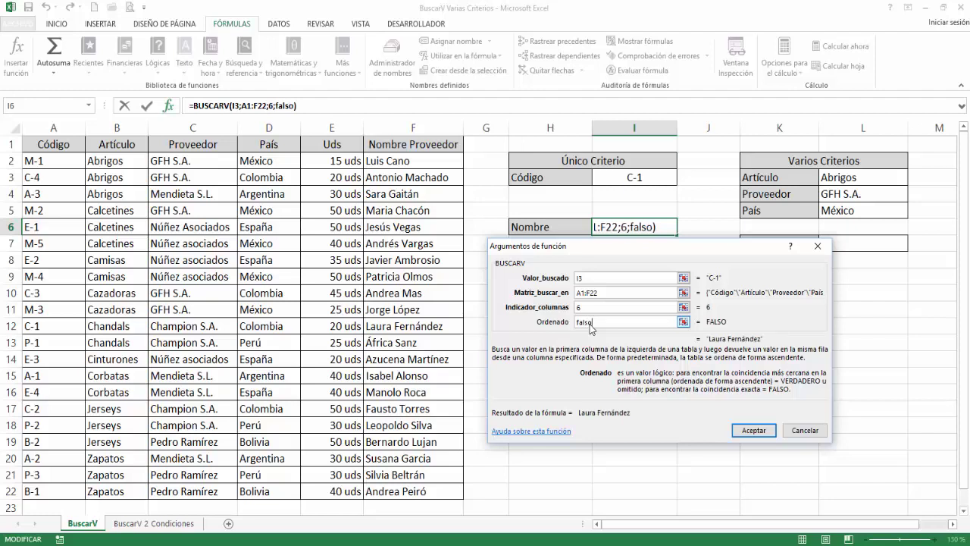
{"action": "key", "text": "BackSpace"}
{"action": "key", "text": "BackSpace"}
{"action": "key", "text": "BackSpace"}
{"action": "key", "text": "BackSpace"}
{"action": "key", "text": "BackSpace"}
Set the Ordenado argument to 0 for an exact match and accept the BUSCARV formula.
{"action": "type", "text": "0"}
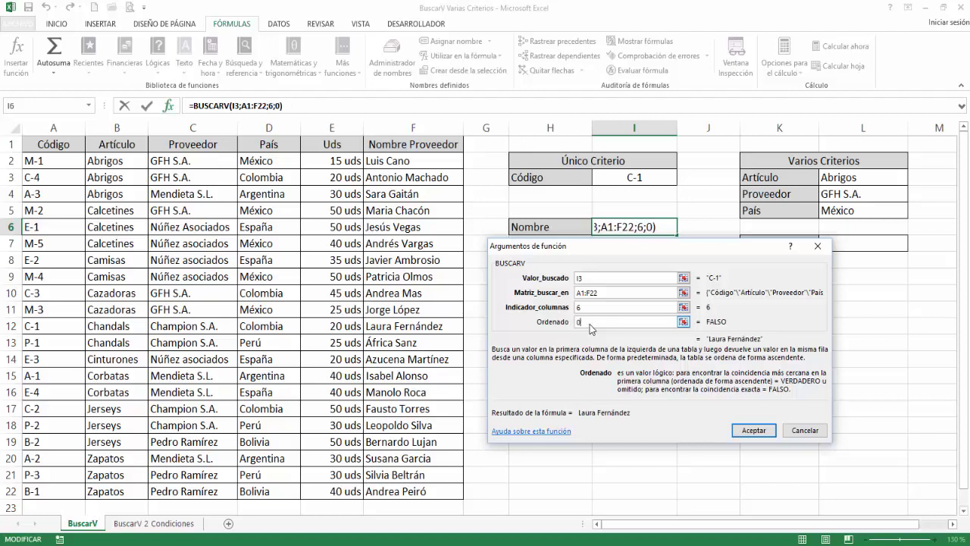
{"action": "left_click", "coordinate": [754, 430]}
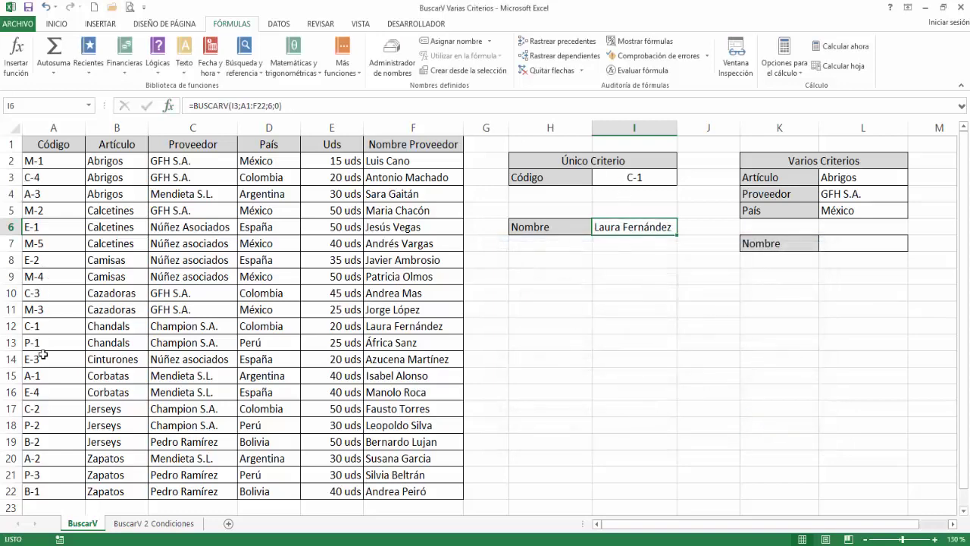
Change the Código criterion in cell I3 to C-2.
{"action": "left_click", "coordinate": [641, 169]}
{"action": "left_click", "coordinate": [240, 108]}
{"action": "key", "text": "BackSpace"}
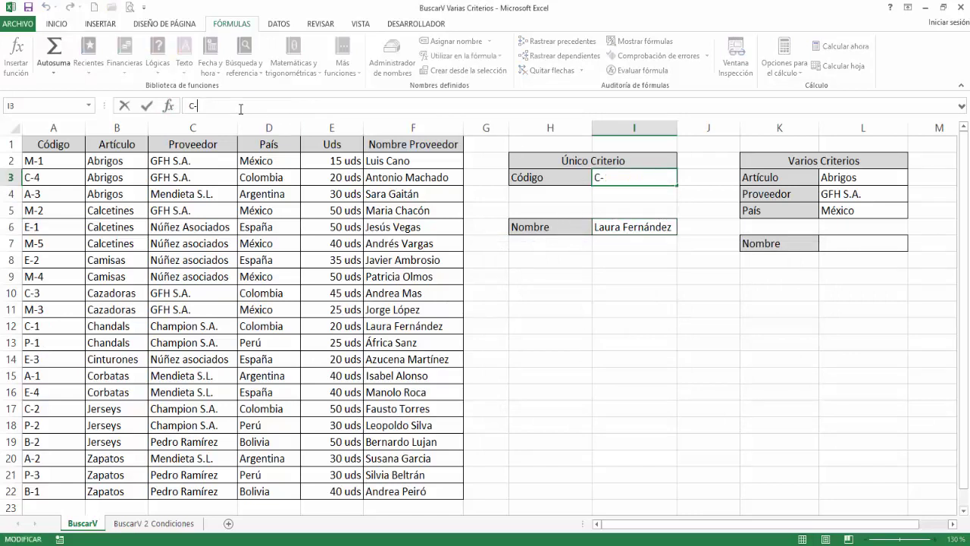
{"action": "type", "text": "2"}
{"action": "key", "text": "Return"}
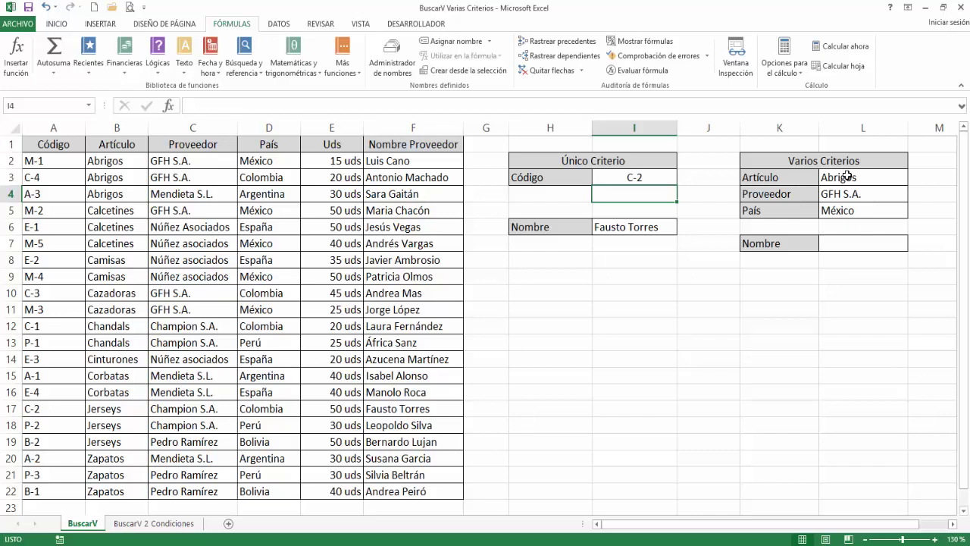
Insert a new column before the Código column and enter the heading Campo Aux in A1.
{"action": "left_click", "coordinate": [60, 143]}
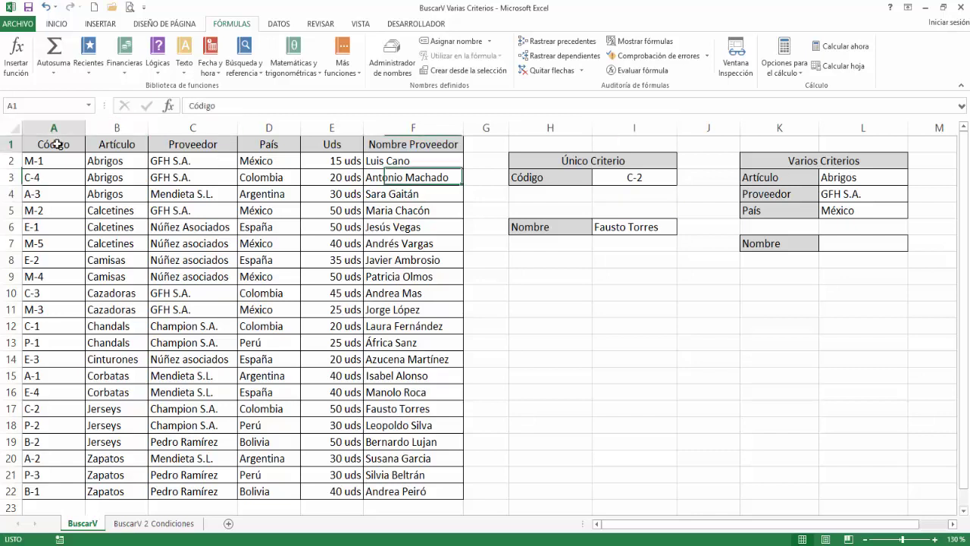
{"action": "left_click", "coordinate": [57, 24]}
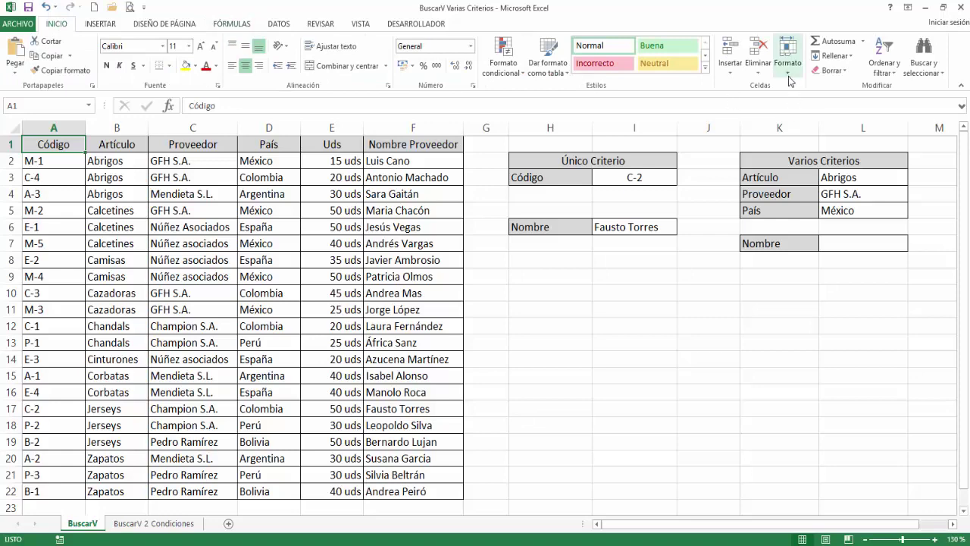
{"action": "left_click", "coordinate": [740, 72]}
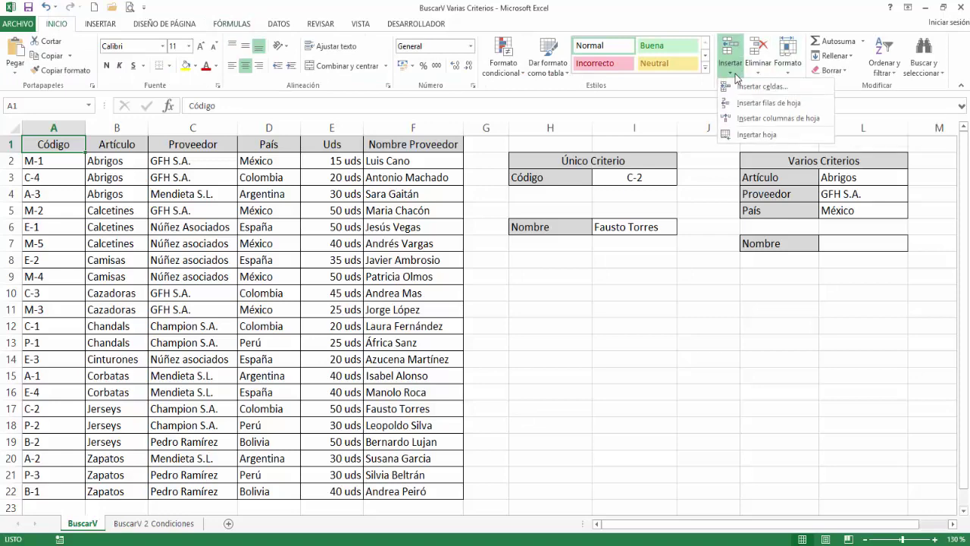
{"action": "left_click", "coordinate": [743, 117]}
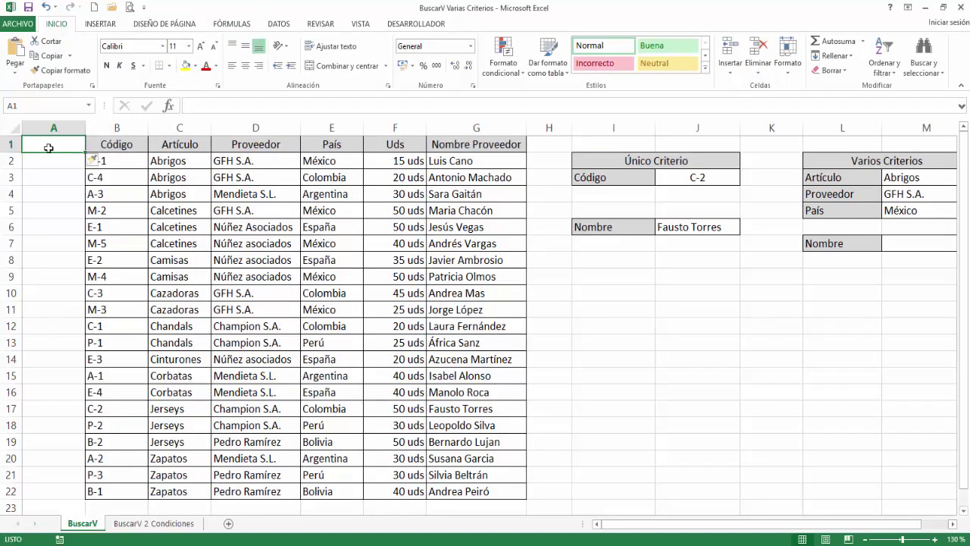
{"action": "type", "text": "Campo Aux"}
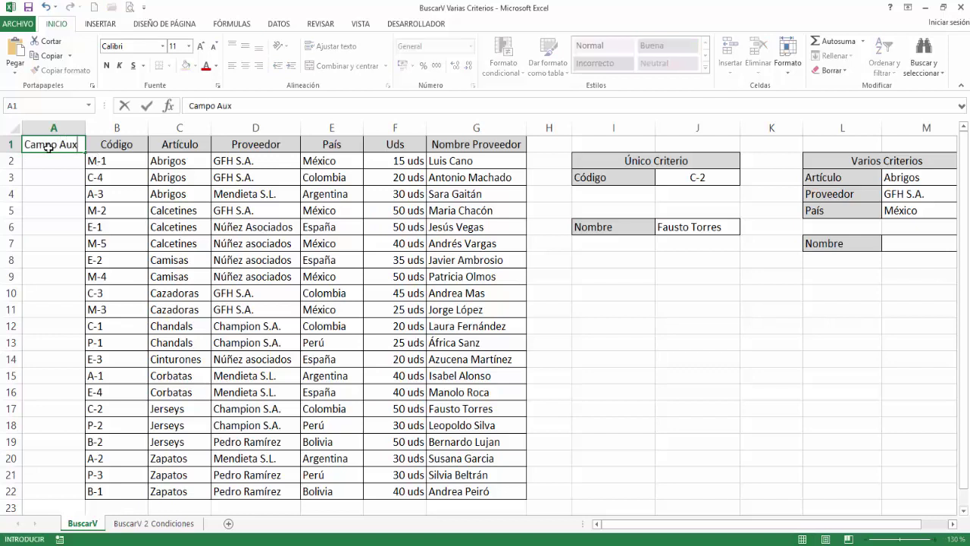
{"action": "key", "text": "Return"}
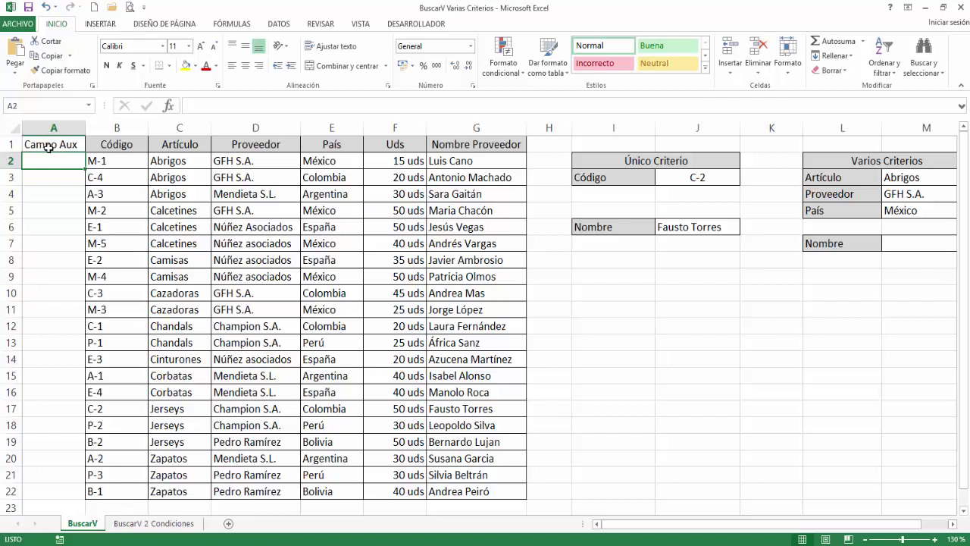
Enter the formula =C2&D2&E2 in cell A2 to join the article, supplier and country.
{"action": "type", "text": "="}
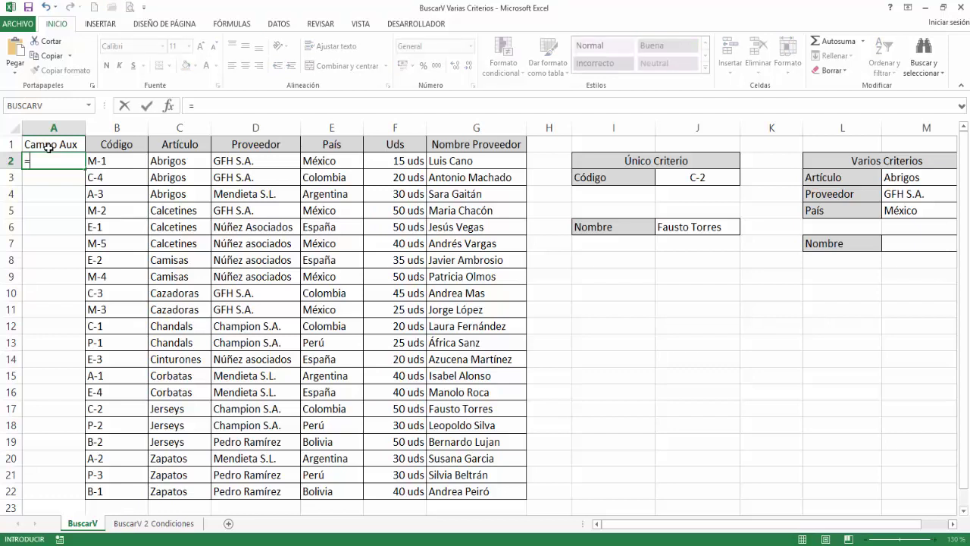
{"action": "left_click", "coordinate": [176, 162]}
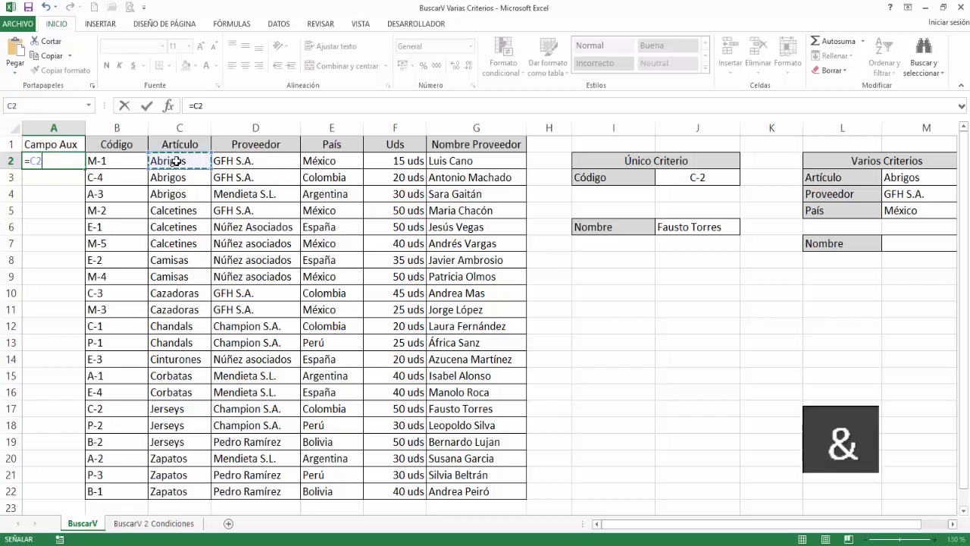
{"action": "type", "text": "&"}
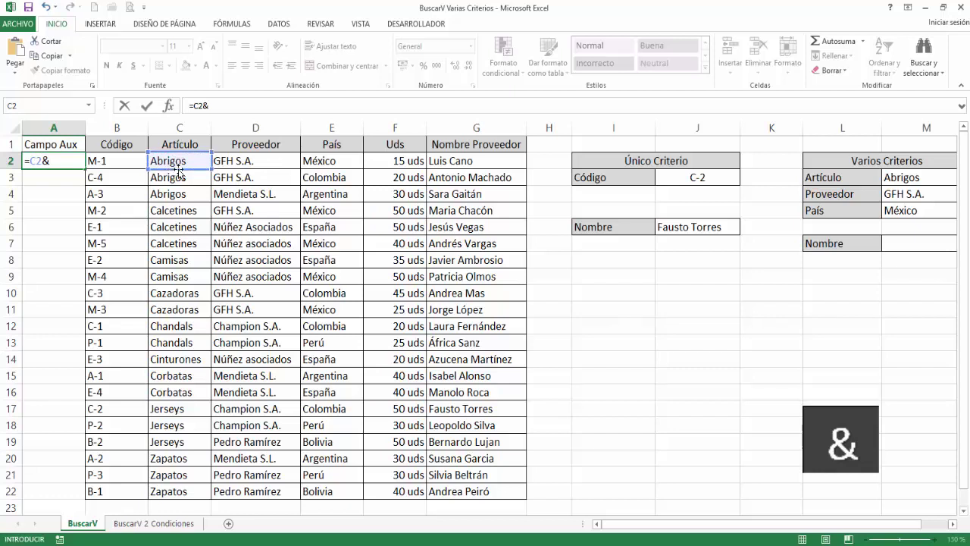
{"action": "left_click", "coordinate": [270, 159]}
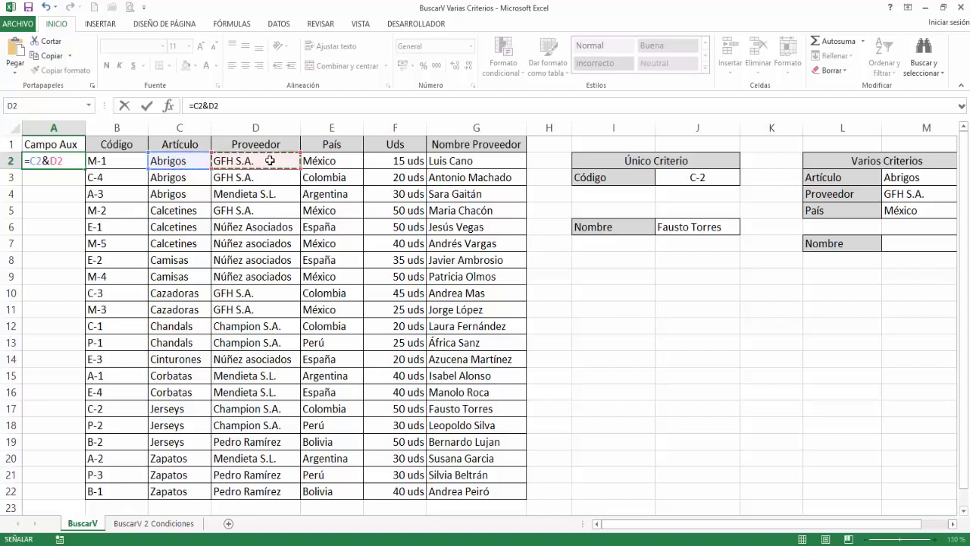
{"action": "type", "text": "&"}
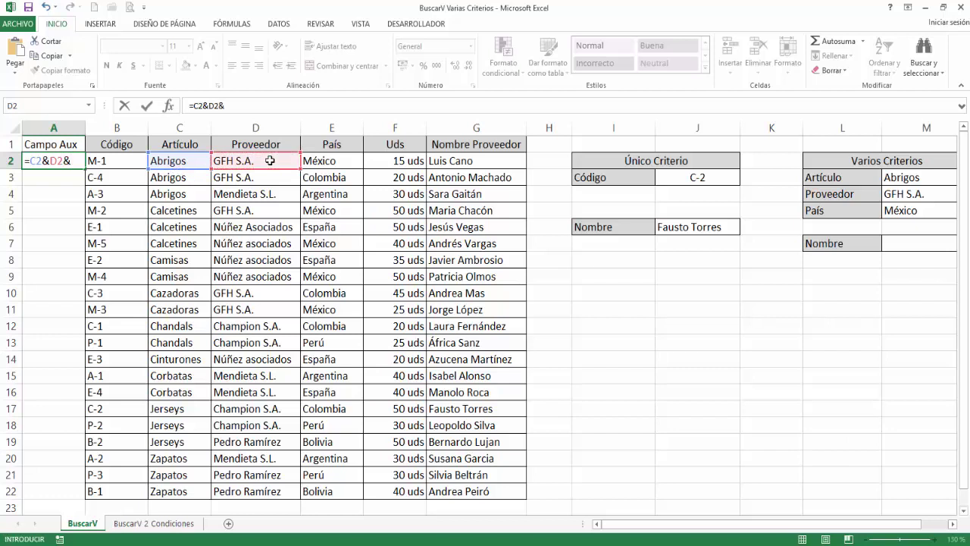
{"action": "left_click", "coordinate": [341, 162]}
{"action": "key", "text": "Return"}
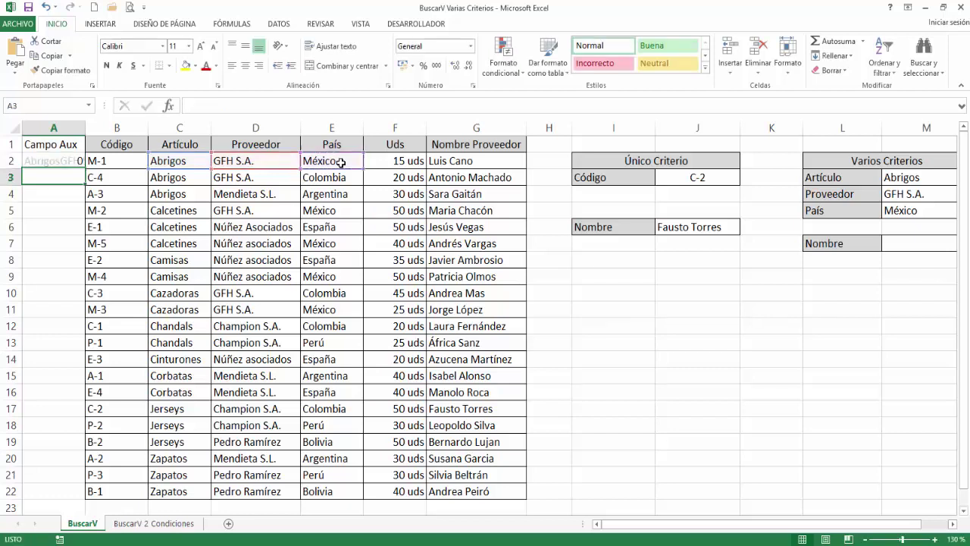
Narrow column A and fill the A2 concatenation formula down to row 22.
{"action": "key", "text": "Up"}
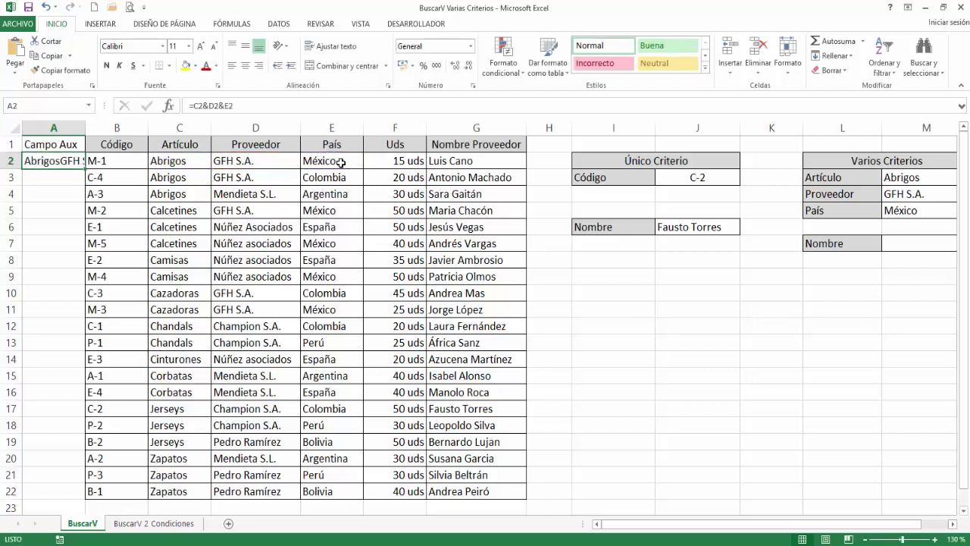
{"action": "left_click_drag", "start_coordinate": [85, 127], "coordinate": [59, 128]}
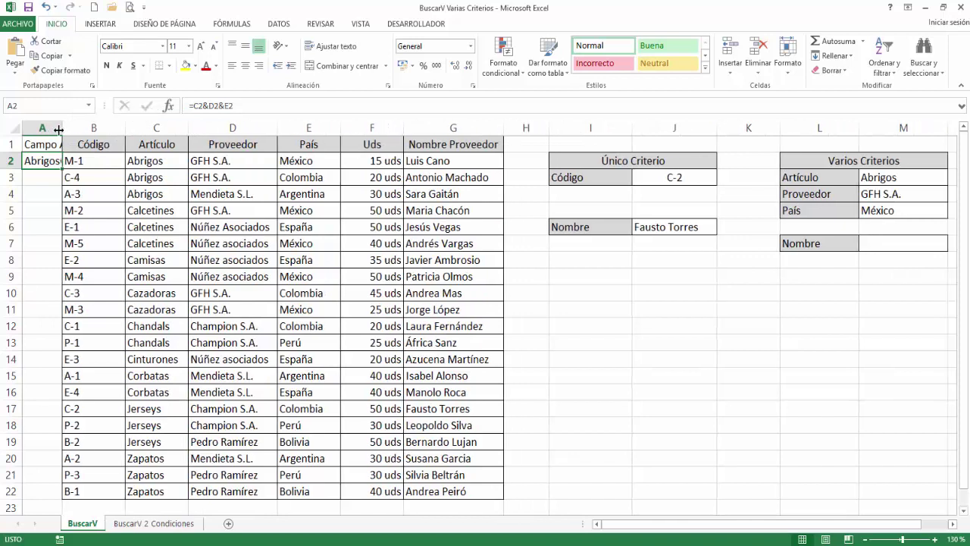
{"action": "double_click", "coordinate": [61, 170]}
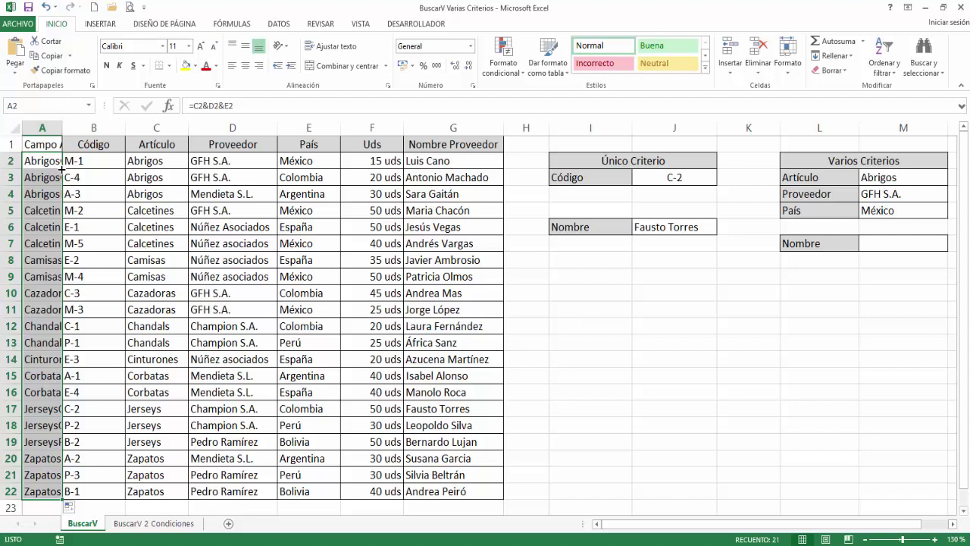
Start a BUSCARV function in cell M7 with M3&M4&M5 as the lookup value.
{"action": "left_click", "coordinate": [887, 243]}
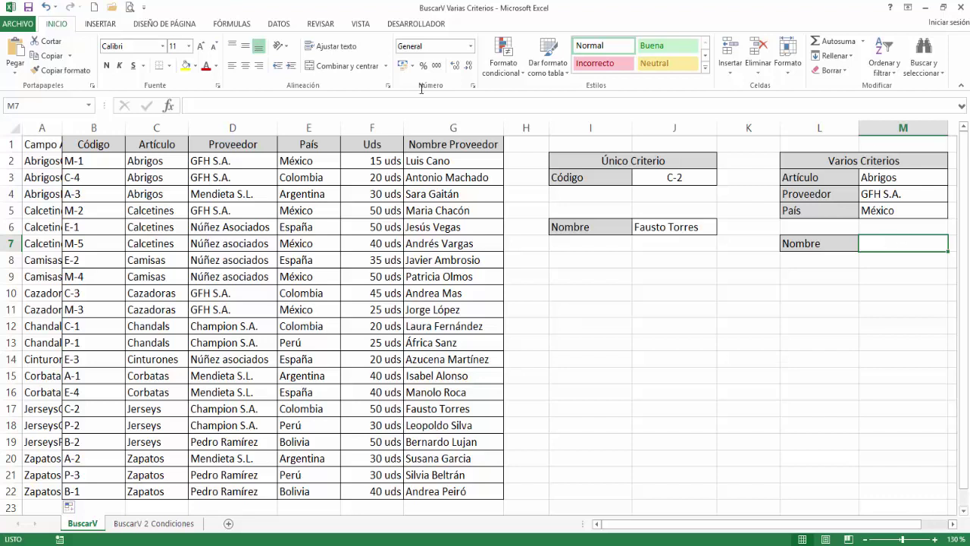
{"action": "left_click", "coordinate": [244, 25]}
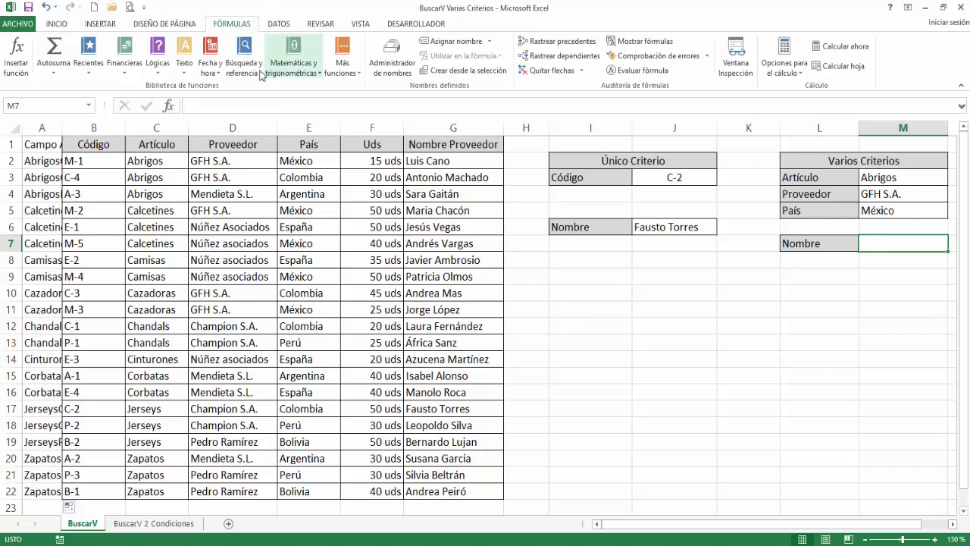
{"action": "left_click", "coordinate": [254, 74]}
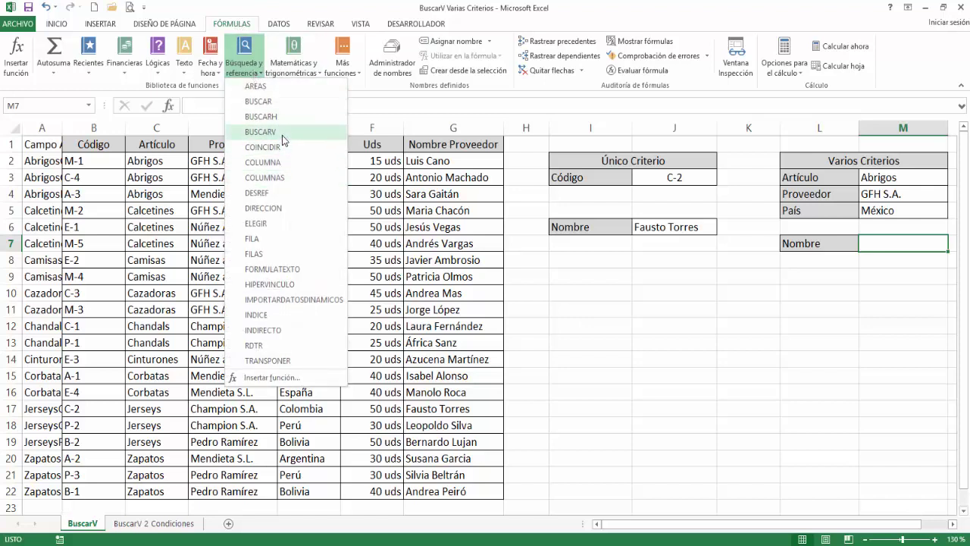
{"action": "left_click", "coordinate": [260, 132]}
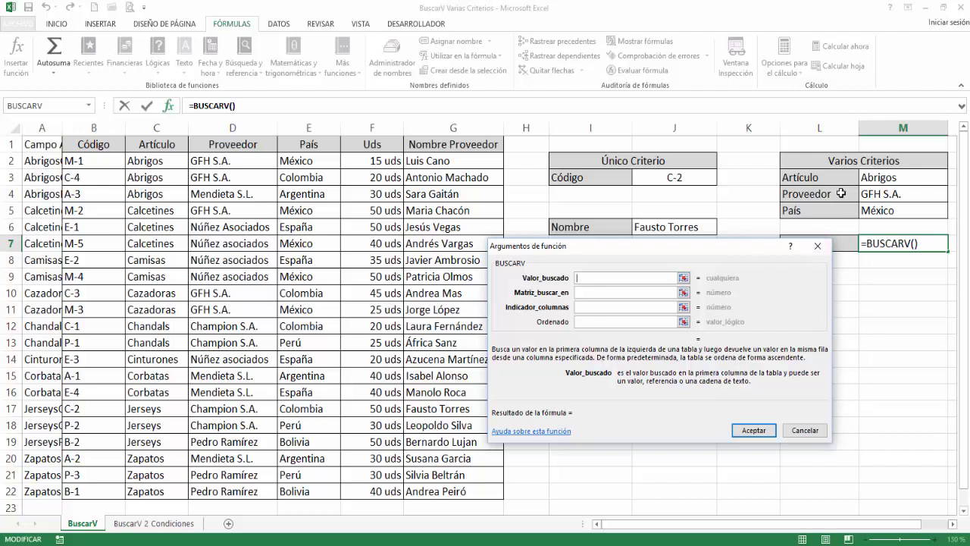
{"action": "left_click", "coordinate": [868, 178]}
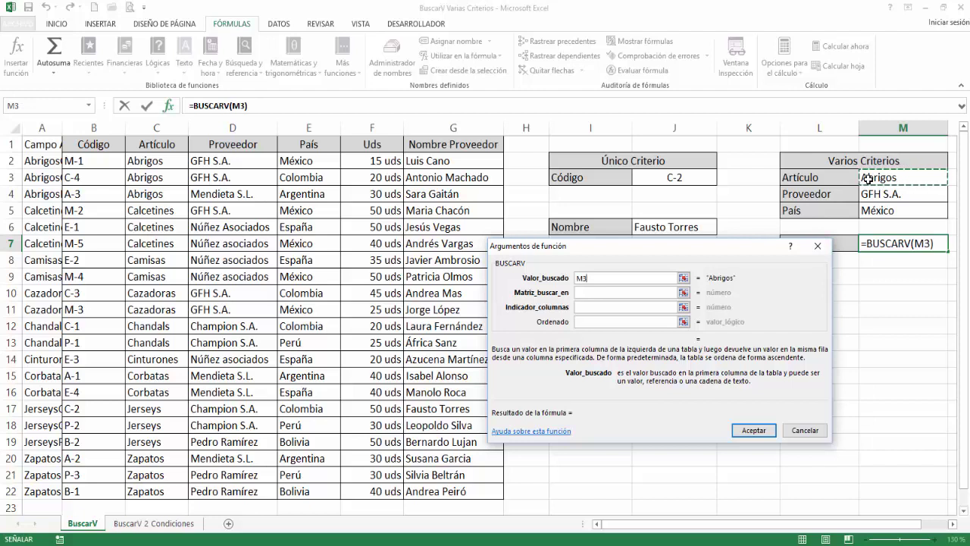
{"action": "type", "text": "&M4"}
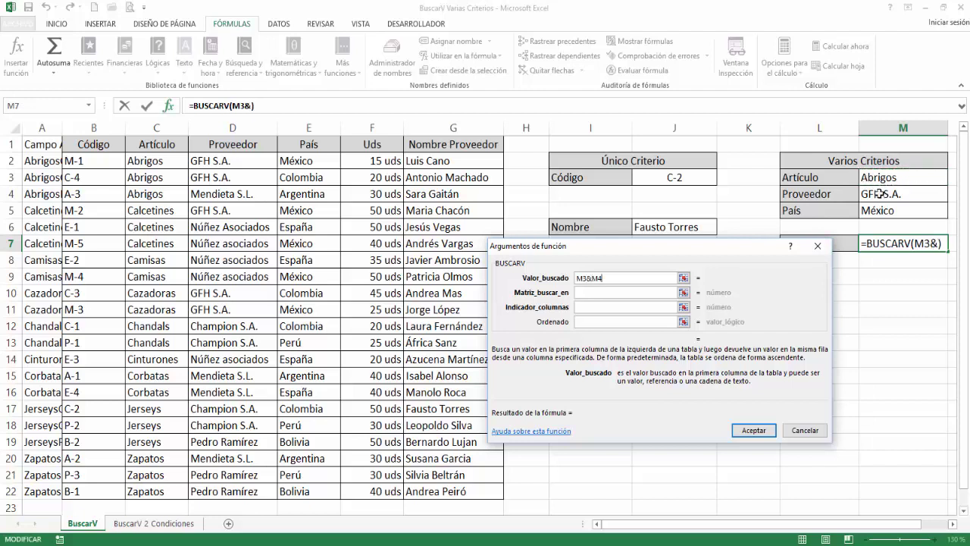
{"action": "left_click", "coordinate": [879, 194]}
{"action": "type", "text": "&"}
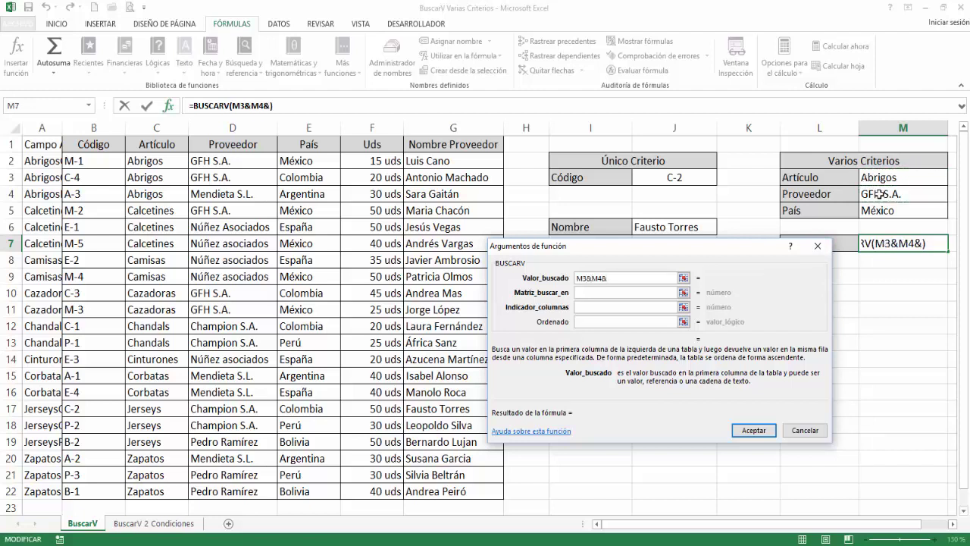
{"action": "left_click", "coordinate": [873, 212]}
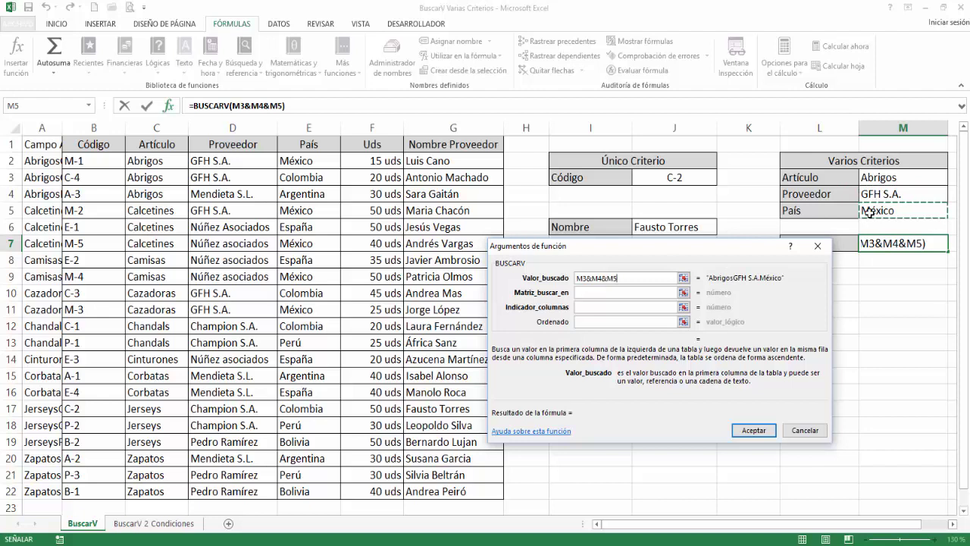
Complete the M7 BUSCARV with table range A1:G22, column index 7 and 0 for an exact match.
{"action": "left_click", "coordinate": [584, 293]}
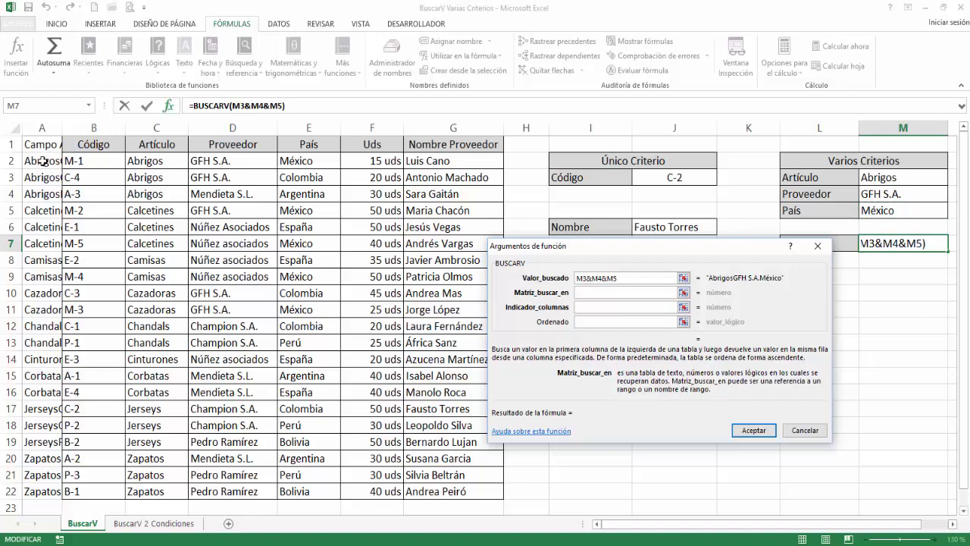
{"action": "left_click_drag", "start_coordinate": [32, 144], "coordinate": [450, 485]}
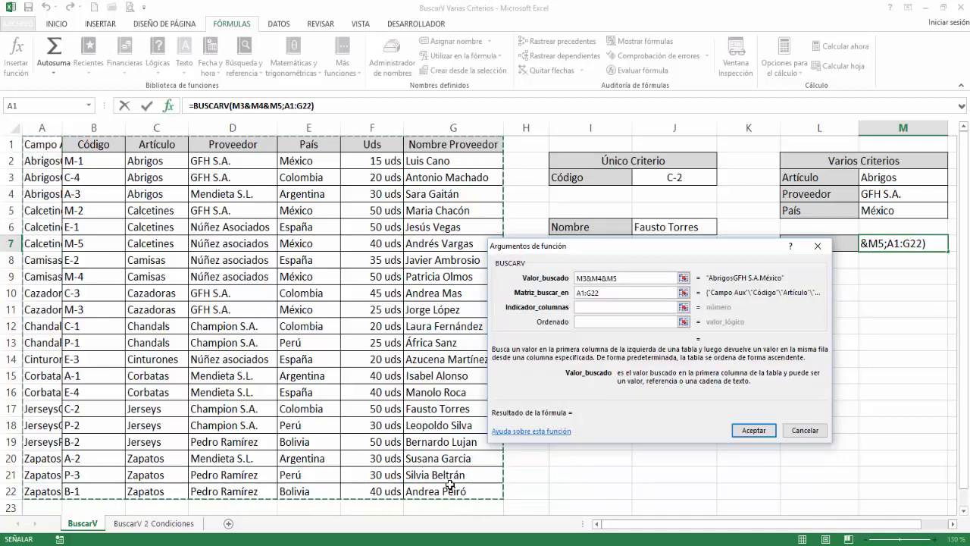
{"action": "left_click", "coordinate": [589, 306]}
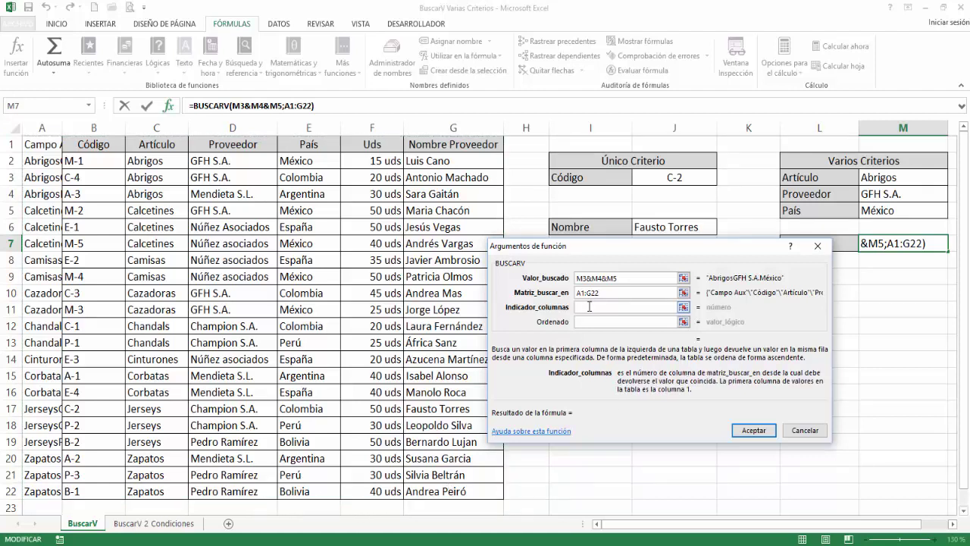
{"action": "type", "text": "7"}
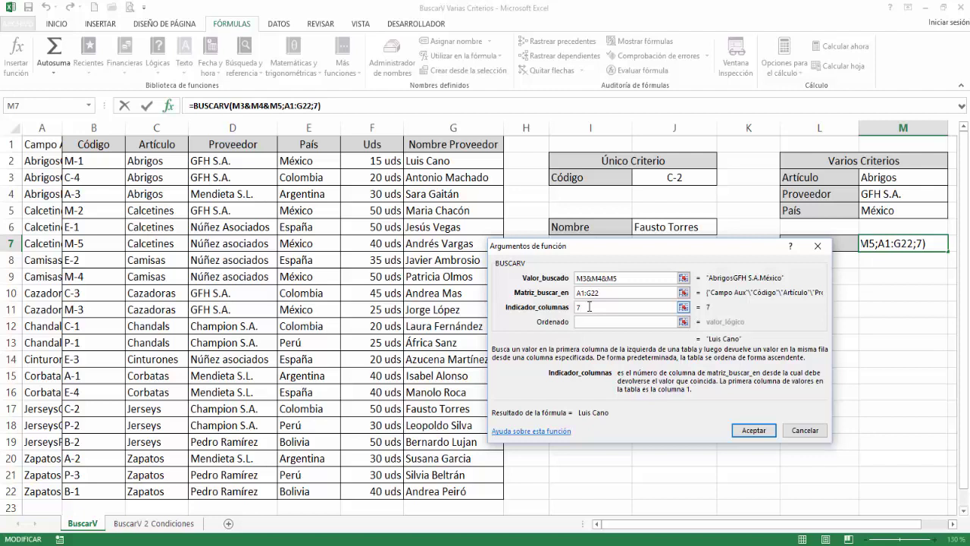
{"action": "left_click", "coordinate": [593, 321]}
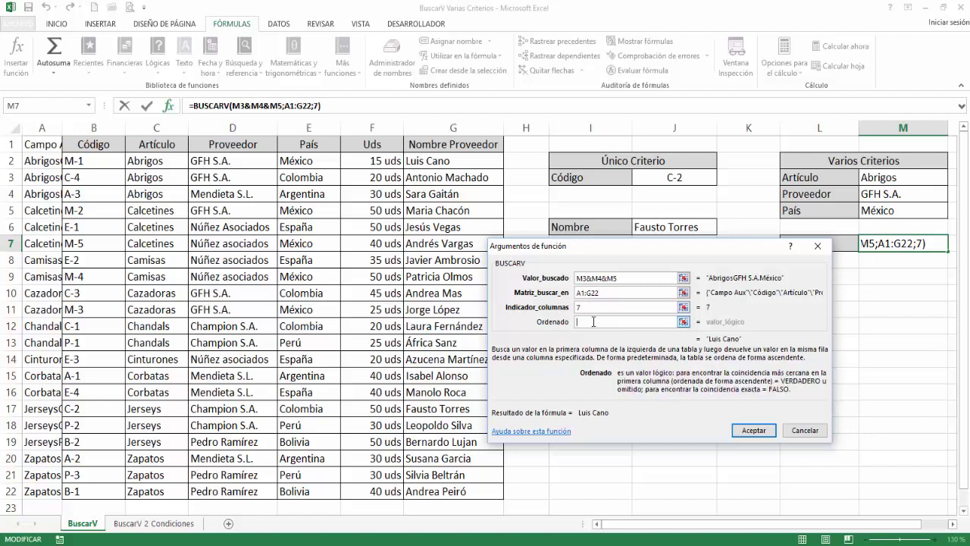
{"action": "type", "text": "0"}
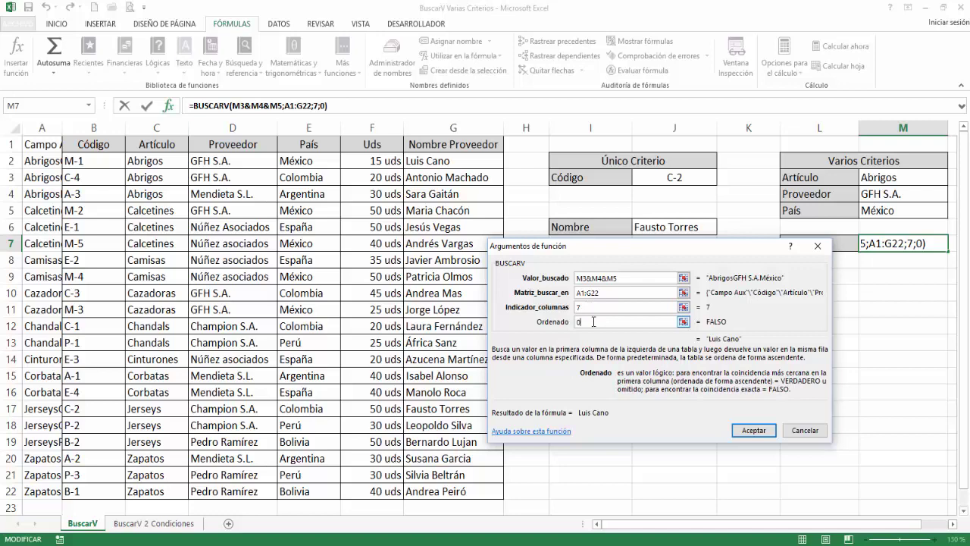
{"action": "left_click", "coordinate": [748, 431]}
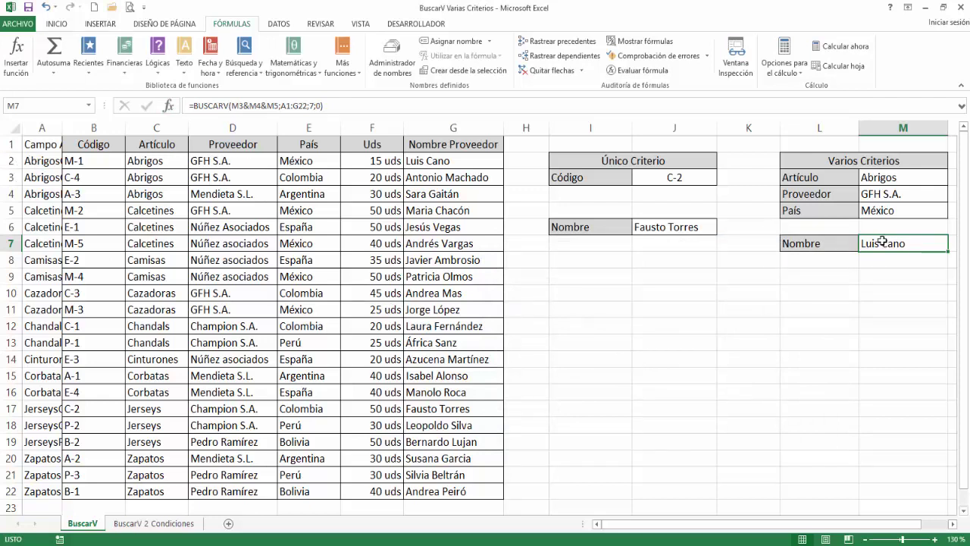
Change the País criterion in cell M5 to Colombia.
{"action": "left_click", "coordinate": [909, 219]}
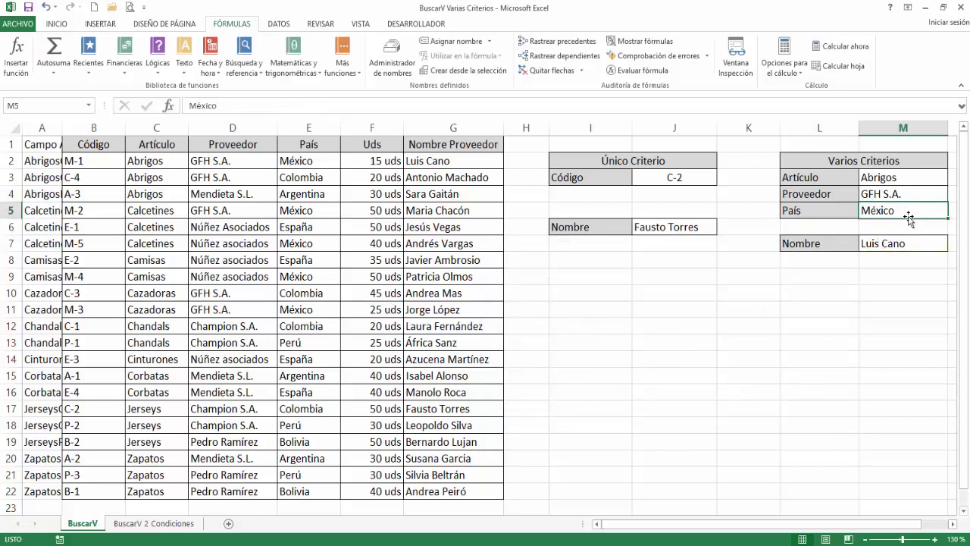
{"action": "type", "text": "Colombia"}
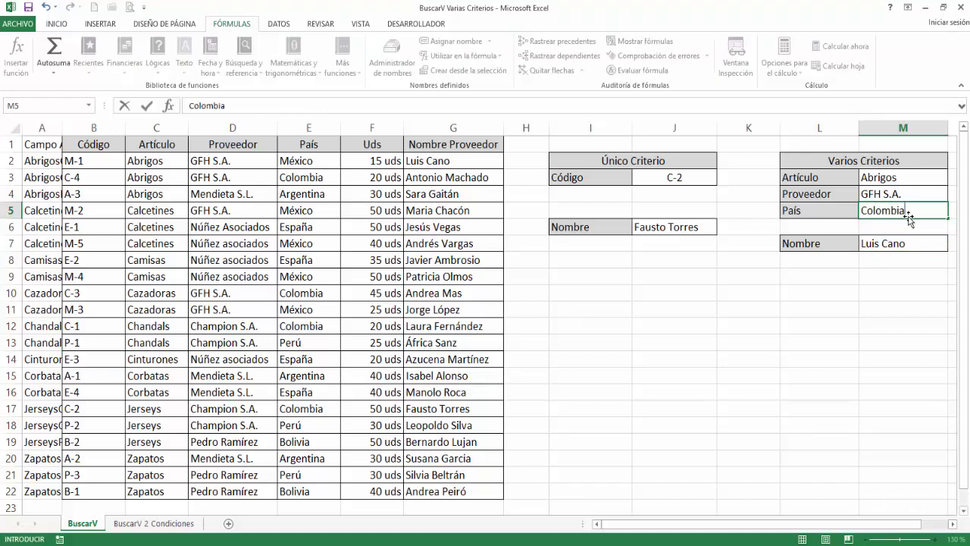
{"action": "key", "text": "Return"}
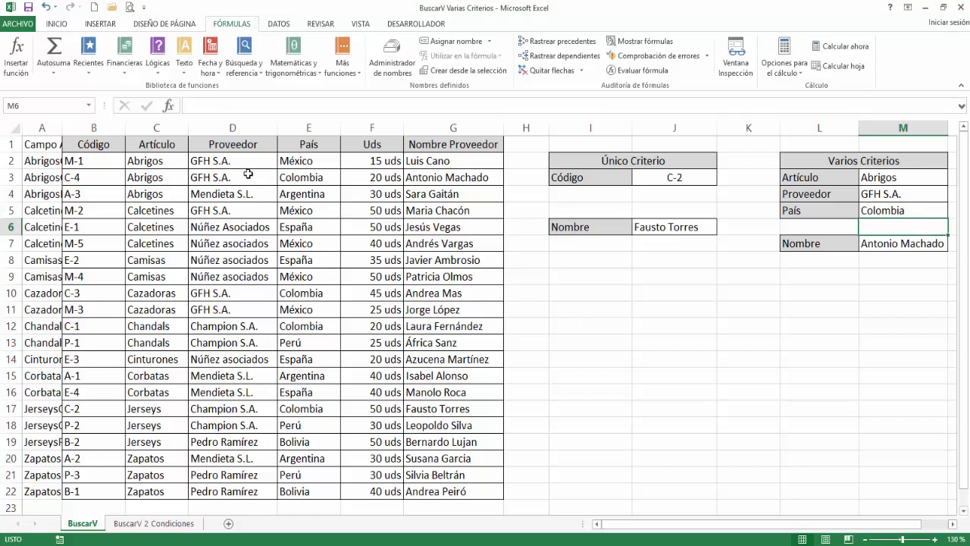
Change the Artículo criterion in cell M3 to Cazadoras.
{"action": "left_click", "coordinate": [890, 178]}
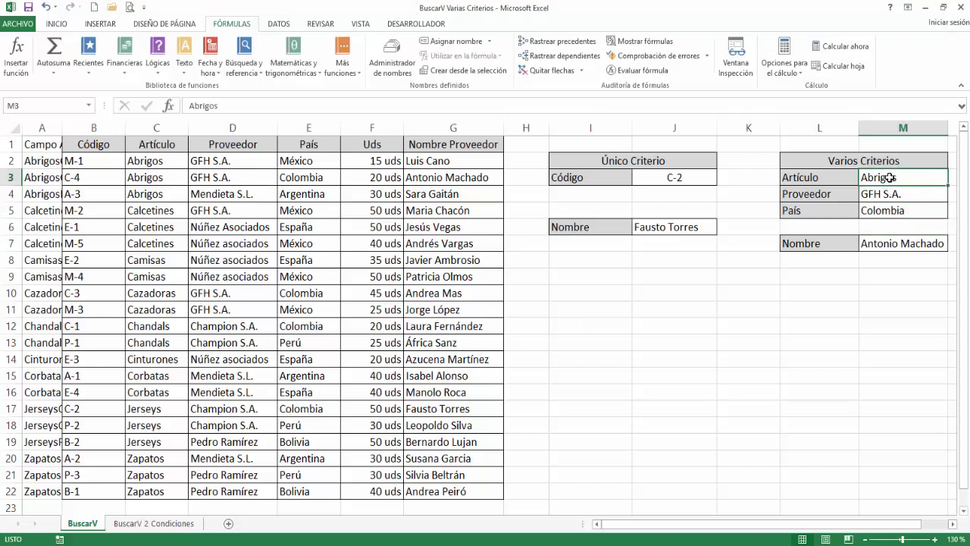
{"action": "type", "text": "Cazadoras"}
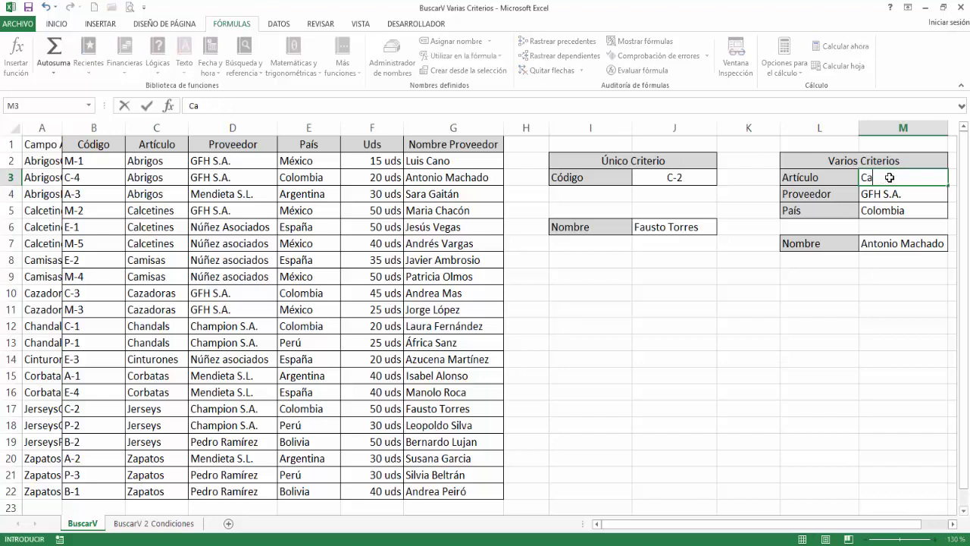
{"action": "key", "text": "Return"}
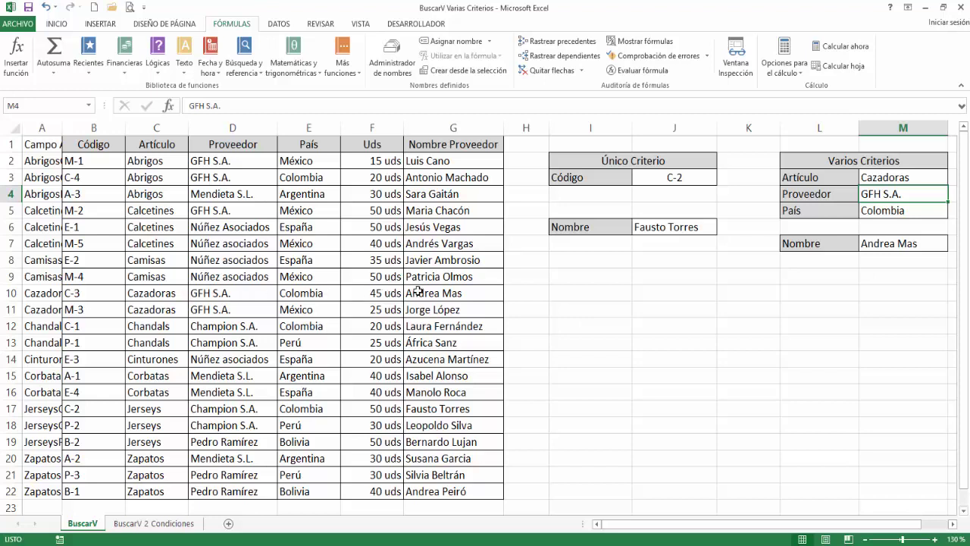
Set the País criterion in cell M5 to México.
{"action": "left_click", "coordinate": [891, 213]}
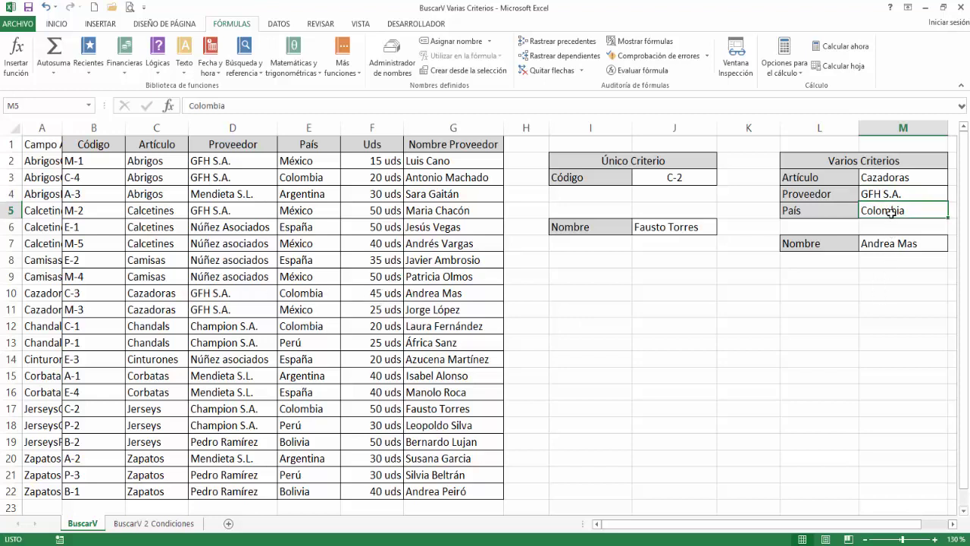
{"action": "type", "text": "M"}
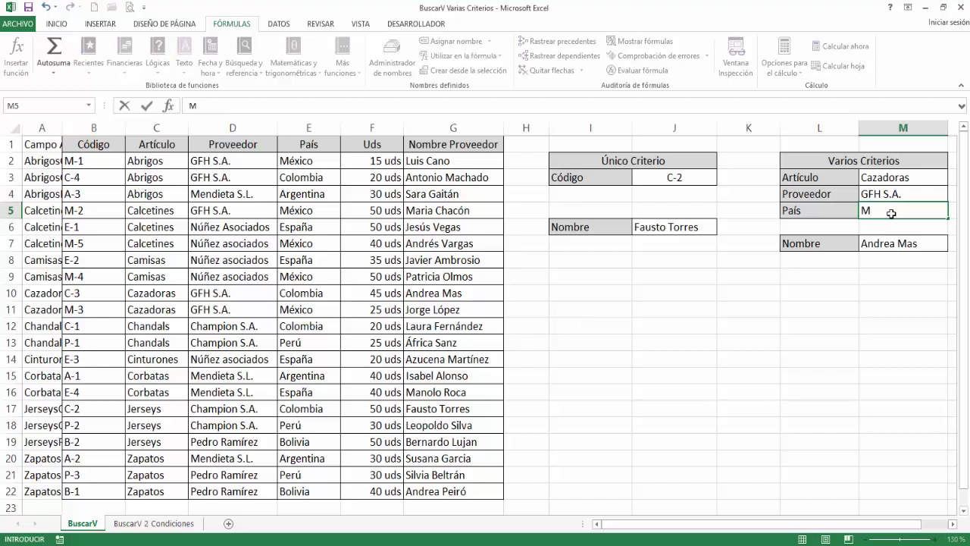
{"action": "type", "text": "éxico"}
{"action": "key", "text": "Return"}
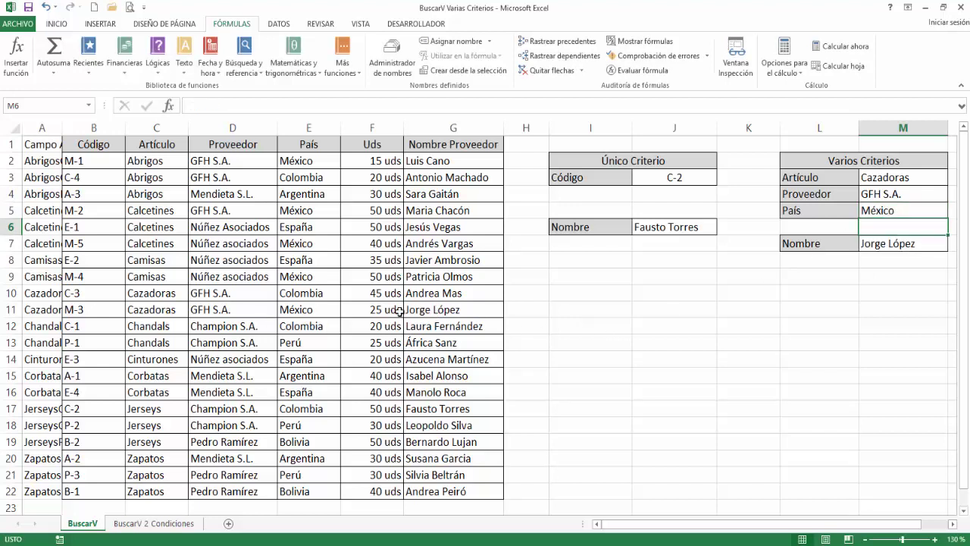
Hide the auxiliary column A that holds the concatenated Campo Aux values.
{"action": "left_click", "coordinate": [41, 127]}
{"action": "right_click", "coordinate": [40, 128]}
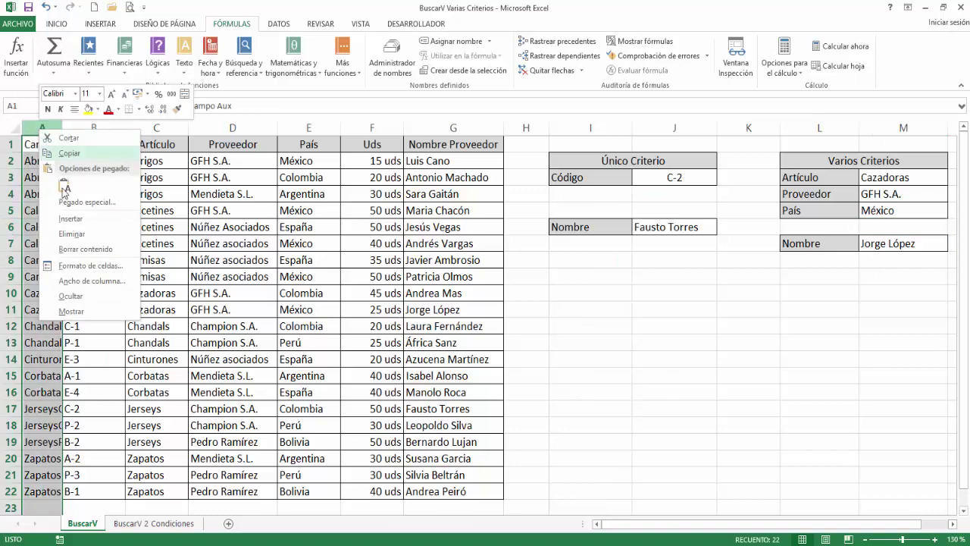
{"action": "left_click", "coordinate": [84, 297]}
{"action": "left_click", "coordinate": [719, 372]}
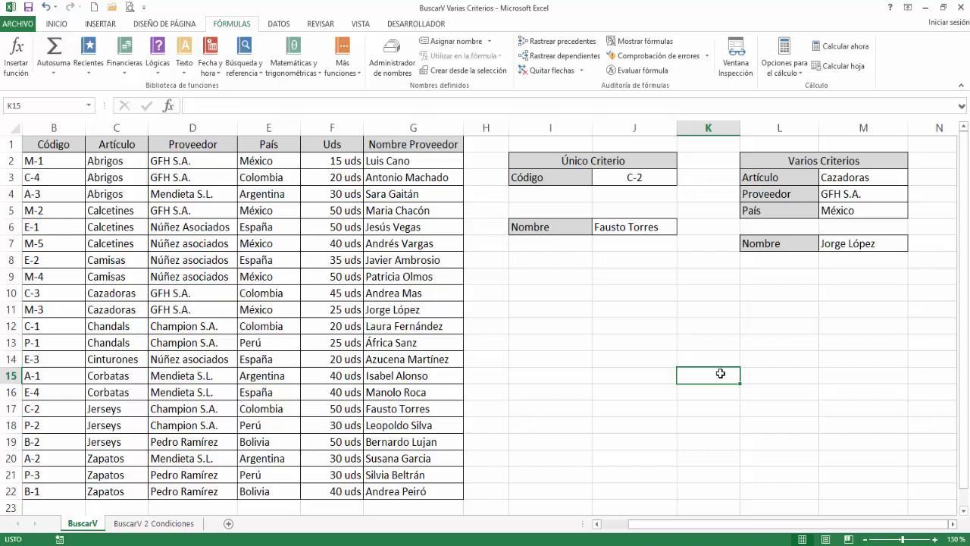
On the BuscarV 2 Condiciones sheet, start a BUSCARV function in cell I7 with I4 as the lookup value.
{"action": "left_click", "coordinate": [178, 527]}
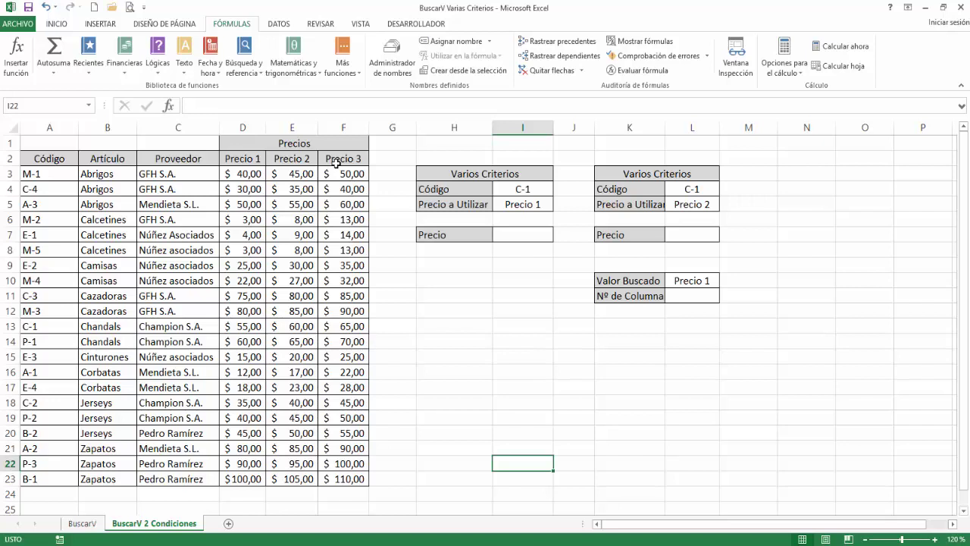
{"action": "left_click", "coordinate": [514, 236]}
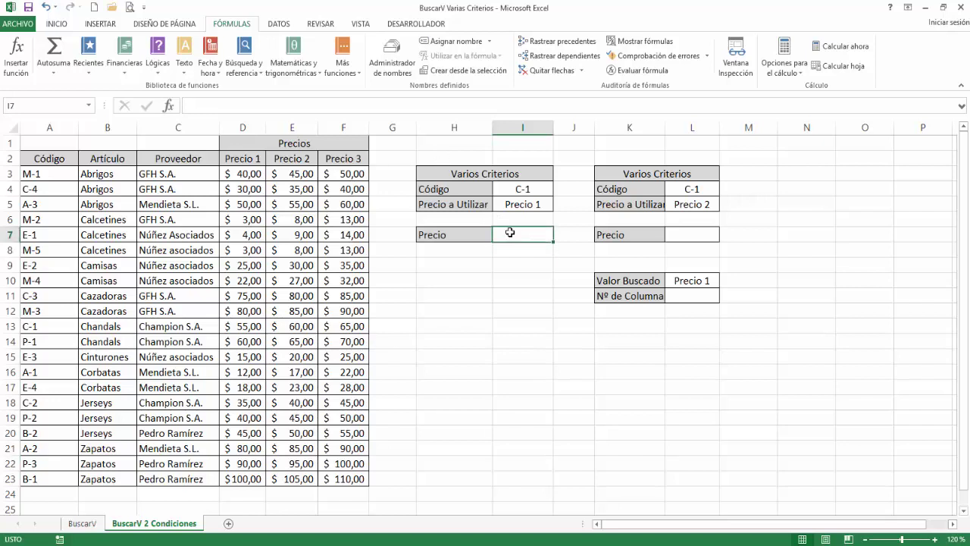
{"action": "left_click", "coordinate": [246, 68]}
{"action": "left_click", "coordinate": [270, 132]}
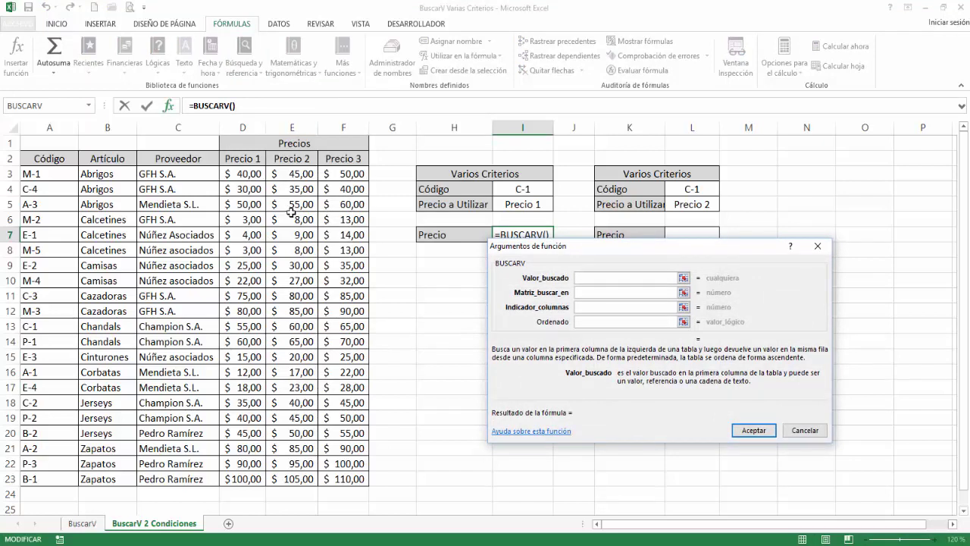
{"action": "left_click", "coordinate": [518, 189]}
Complete the I7 BUSCARV with table range A2:F23, column index 4 and 0 for an exact match.
{"action": "left_click", "coordinate": [592, 294]}
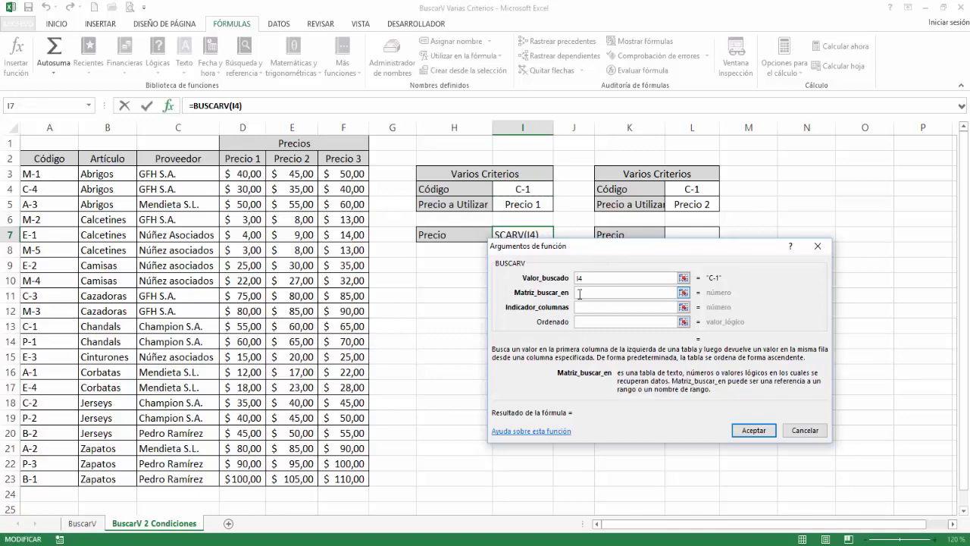
{"action": "left_click_drag", "start_coordinate": [39, 158], "coordinate": [331, 478]}
{"action": "left_click", "coordinate": [611, 307]}
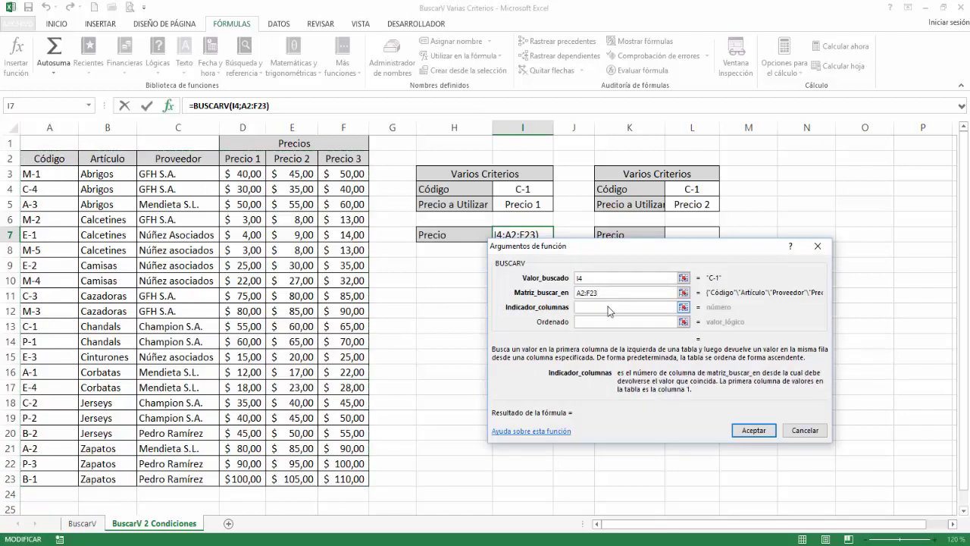
{"action": "type", "text": "4"}
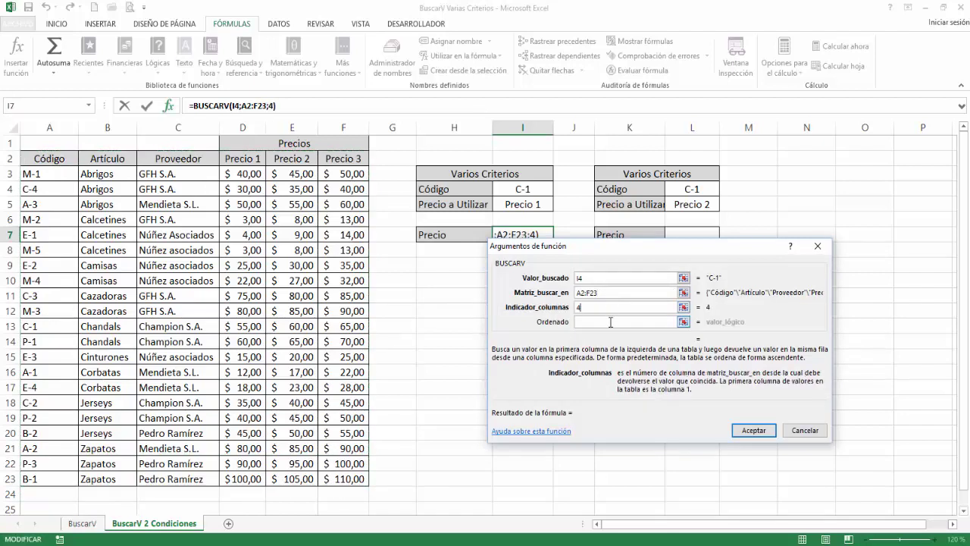
{"action": "left_click", "coordinate": [611, 324]}
{"action": "type", "text": "0"}
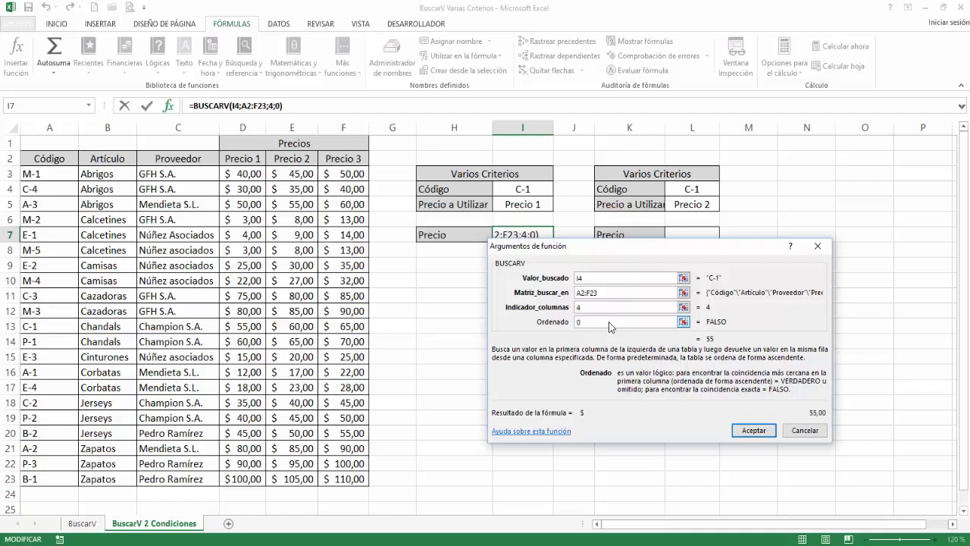
{"action": "left_click", "coordinate": [754, 430]}
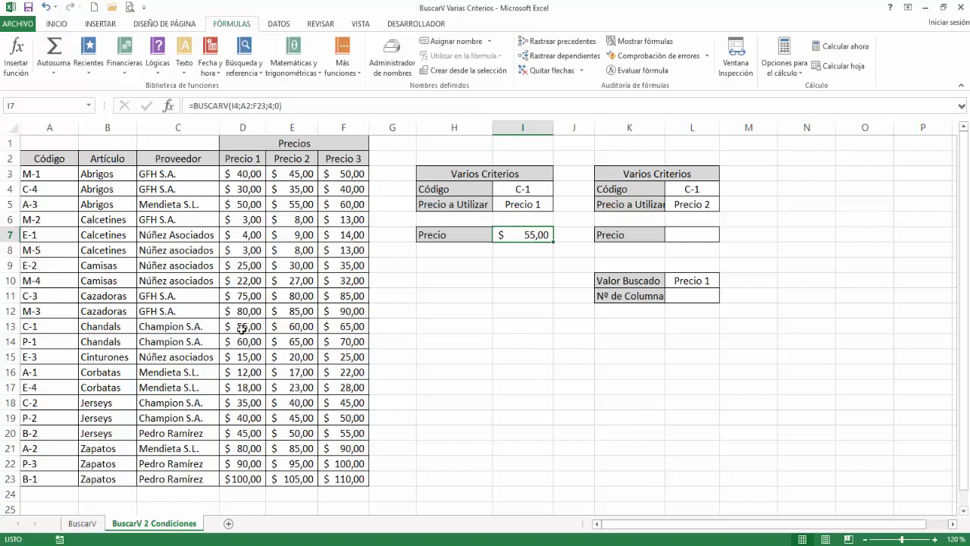
Set the Precio a Utilizar criterion in cell I5 to Precio 2.
{"action": "left_click", "coordinate": [504, 203]}
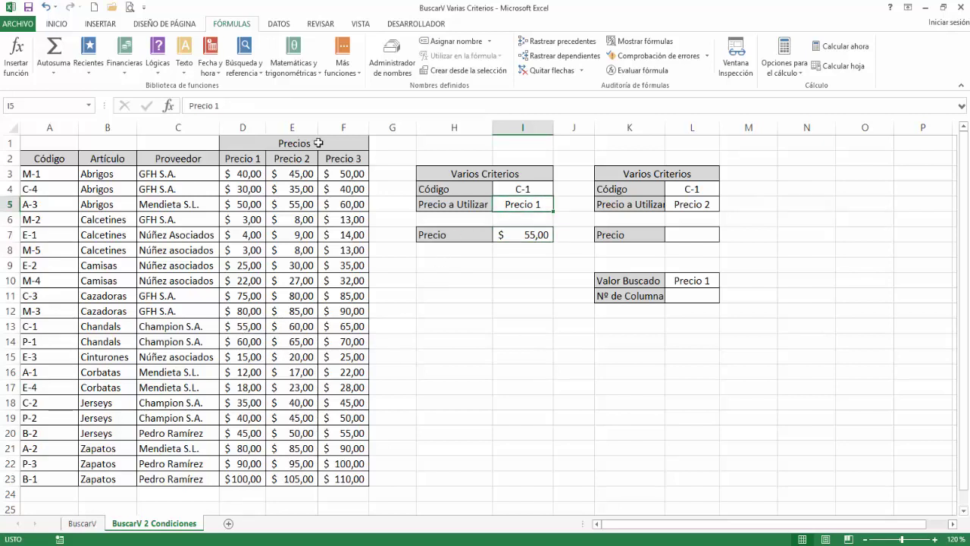
{"action": "left_click", "coordinate": [281, 106]}
{"action": "key", "text": "BackSpace"}
{"action": "type", "text": "2"}
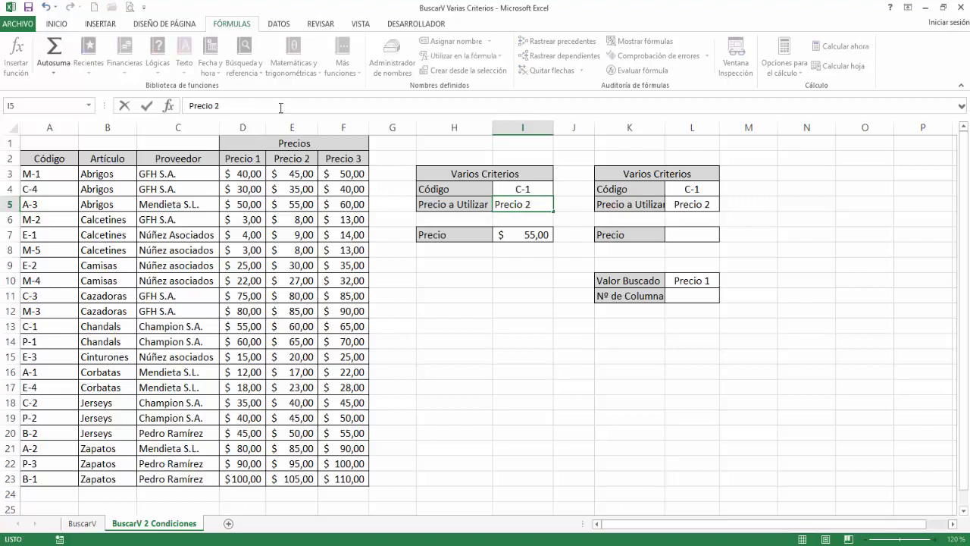
{"action": "key", "text": "Return"}
{"action": "key", "text": "Return"}
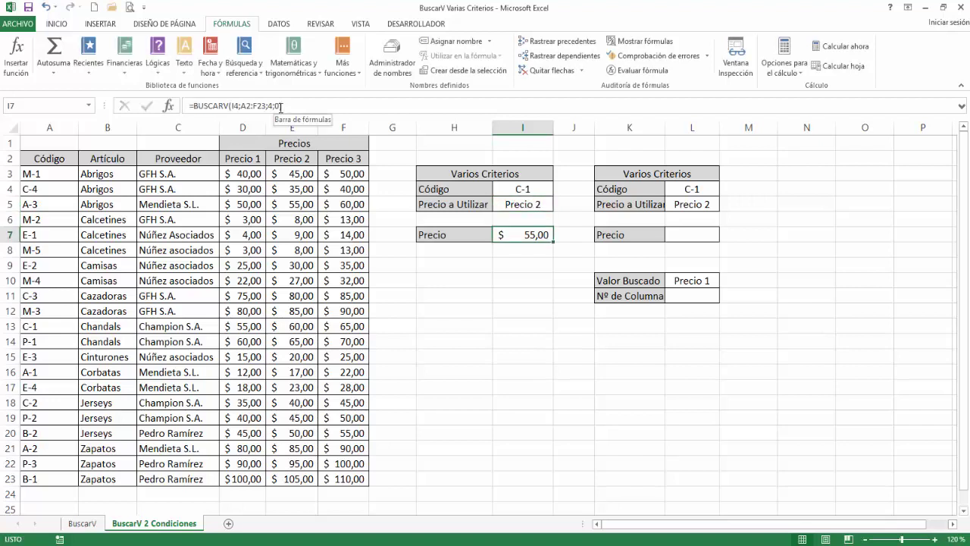
Change the column index argument of the BUSCARV formula in I7 to 5.
{"action": "key", "text": "Up"}
{"action": "key", "text": "Up"}
{"action": "key", "text": "Down"}
{"action": "key", "text": "Down"}
{"action": "left_click", "coordinate": [168, 105]}
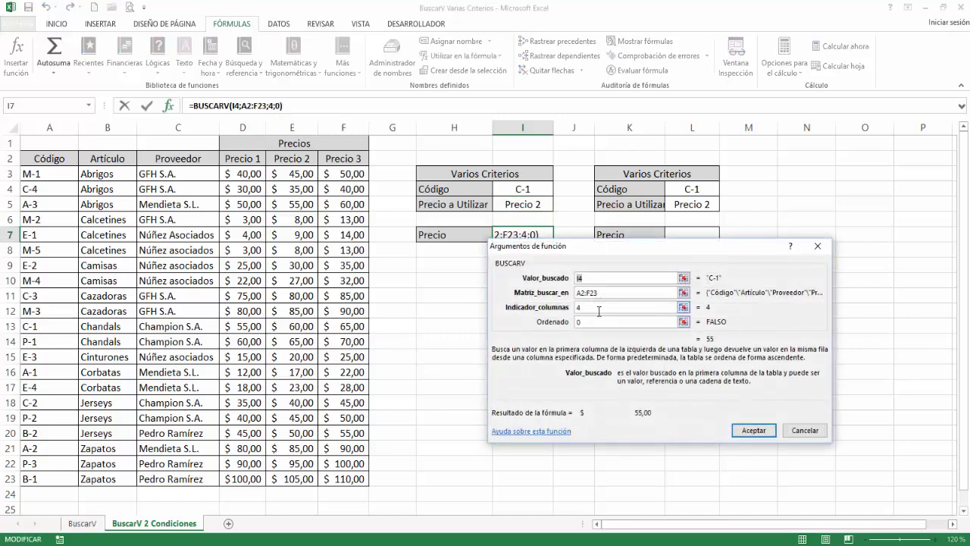
{"action": "left_click", "coordinate": [544, 311]}
{"action": "type", "text": "5"}
{"action": "key", "text": "Return"}
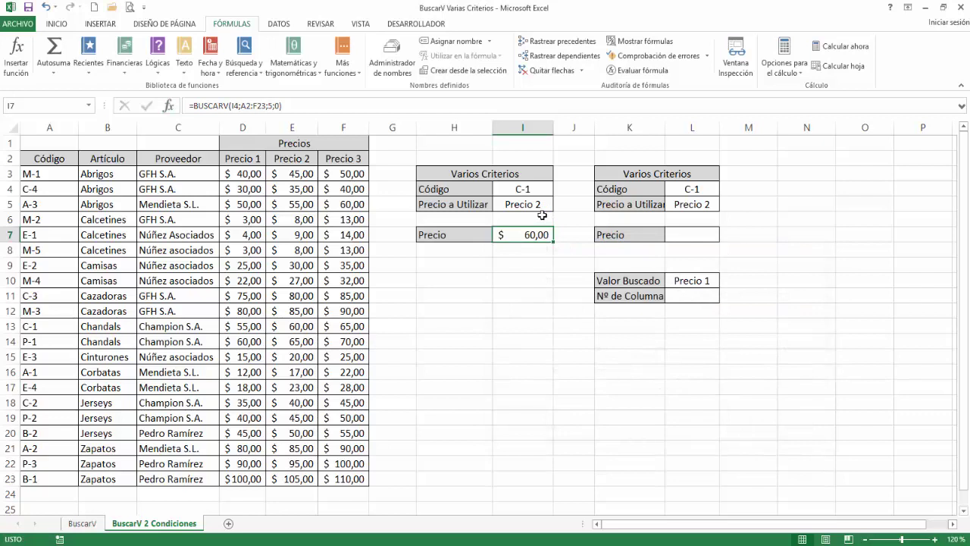
Widen column K so the Precio a Utilizar label fits.
{"action": "left_click", "coordinate": [520, 205]}
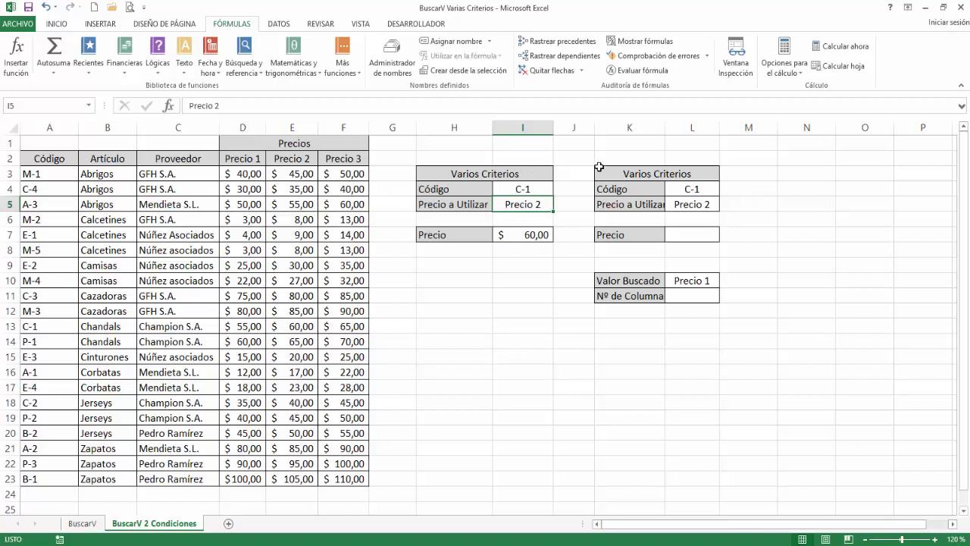
{"action": "left_click_drag", "start_coordinate": [663, 131], "coordinate": [674, 130]}
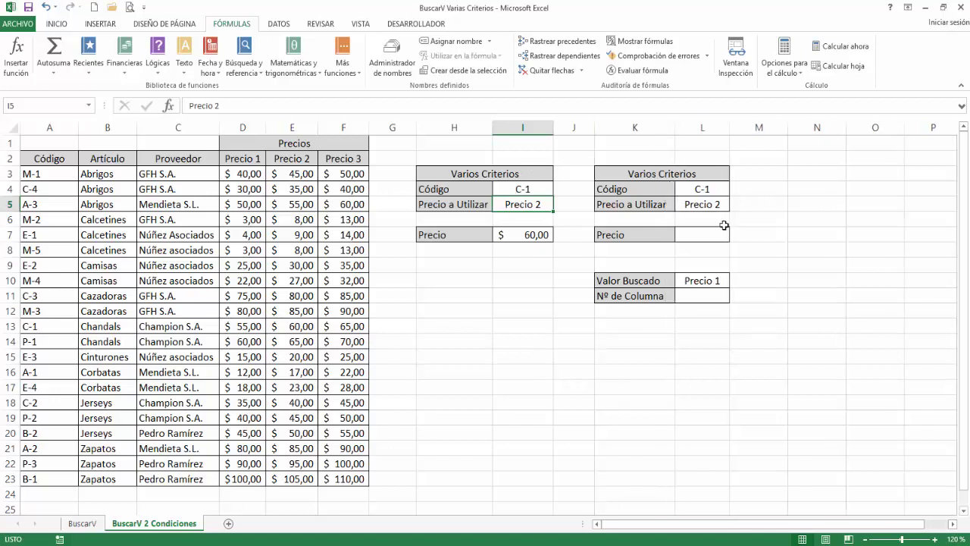
Start a COINCIDIR function in cell L11 with L10 as the lookup value.
{"action": "left_click", "coordinate": [703, 235]}
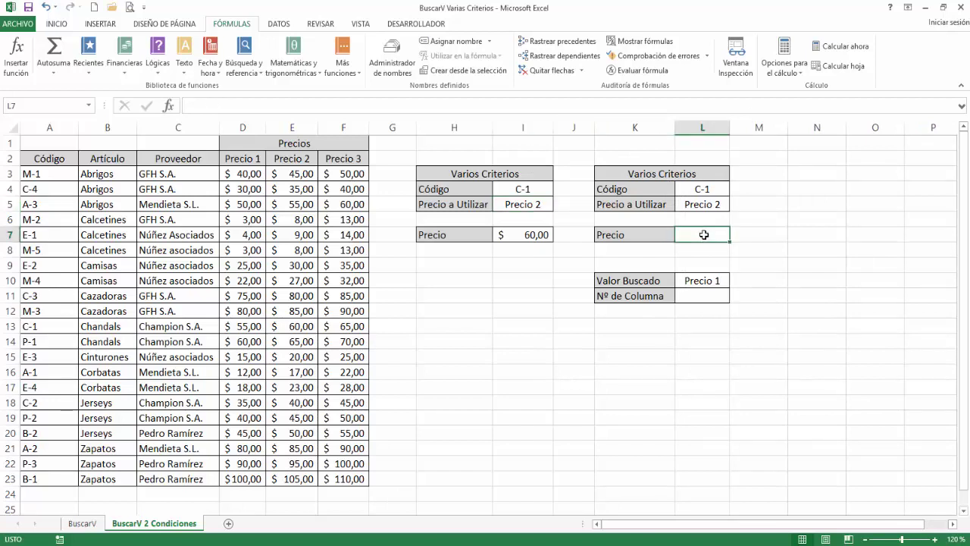
{"action": "key", "text": "Down"}
{"action": "key", "text": "Down"}
{"action": "key", "text": "Down"}
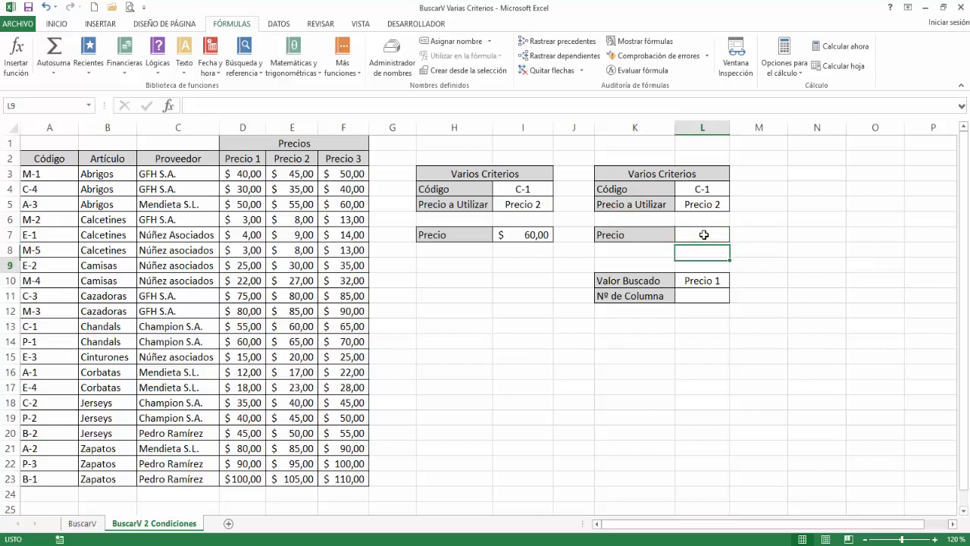
{"action": "key", "text": "Down"}
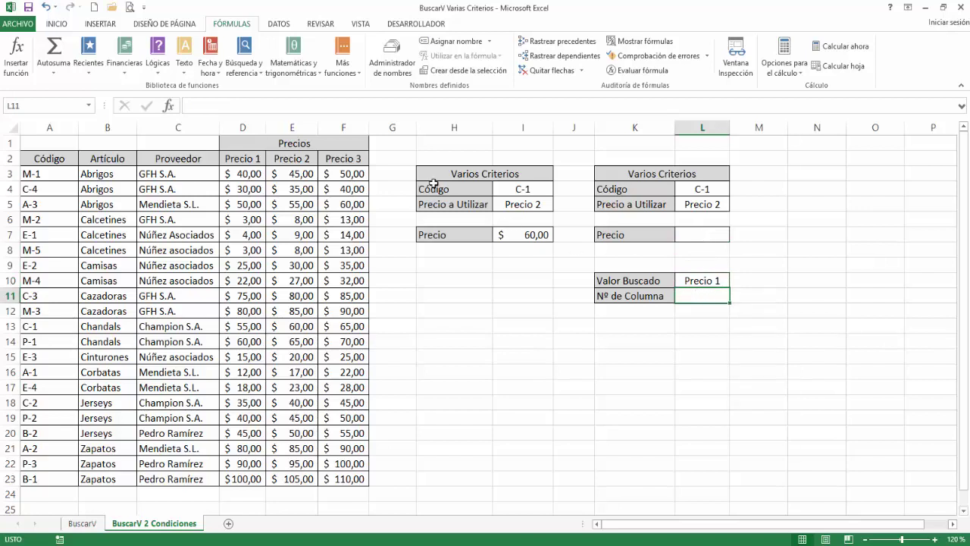
{"action": "left_click", "coordinate": [253, 75]}
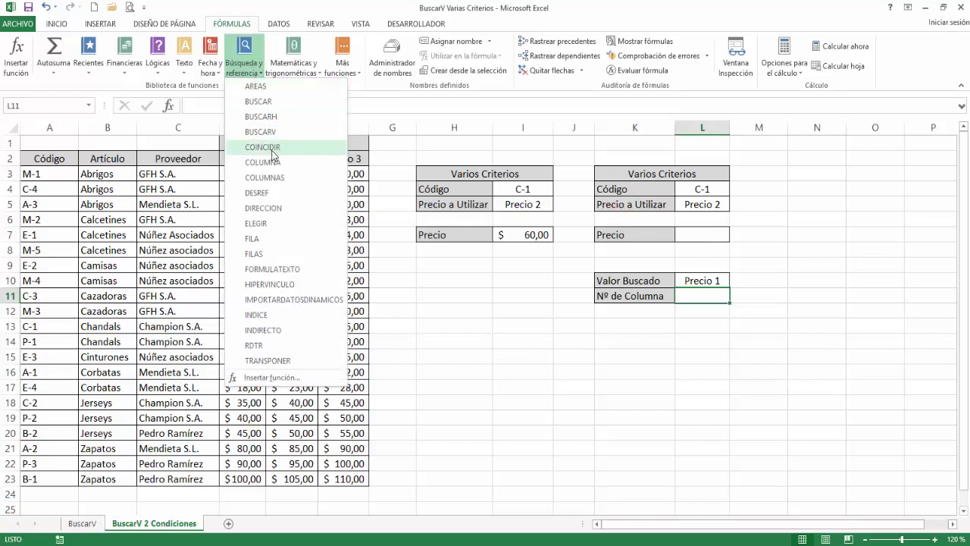
{"action": "left_click", "coordinate": [264, 147]}
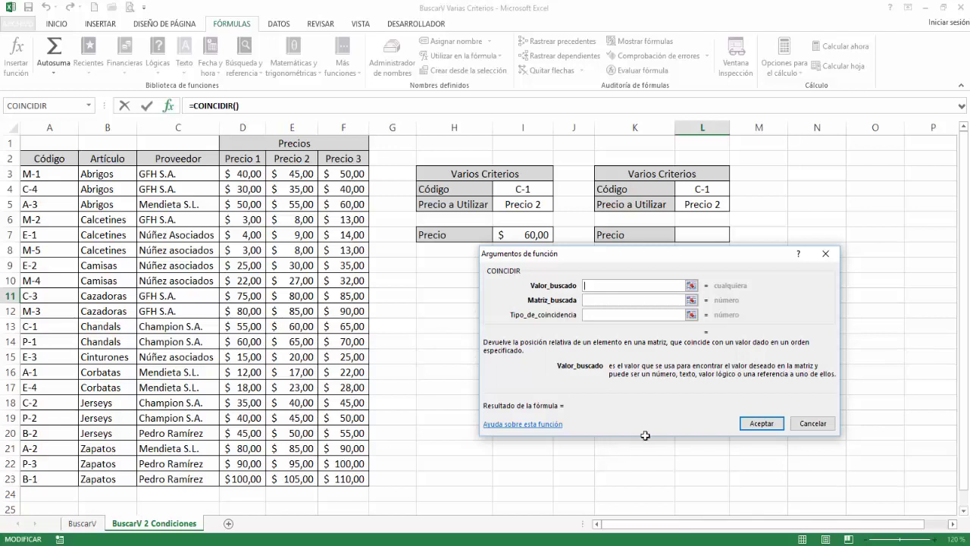
{"action": "left_click_drag", "start_coordinate": [654, 256], "coordinate": [653, 315]}
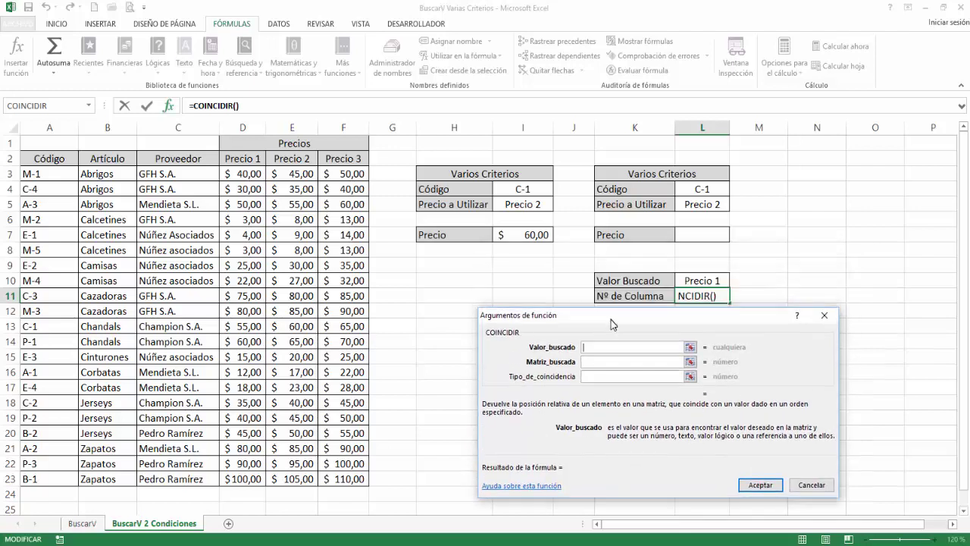
{"action": "left_click", "coordinate": [697, 280]}
Complete the L11 COINCIDIR with header range A2:F2 as the lookup array and 0 as the match type.
{"action": "left_click", "coordinate": [598, 358]}
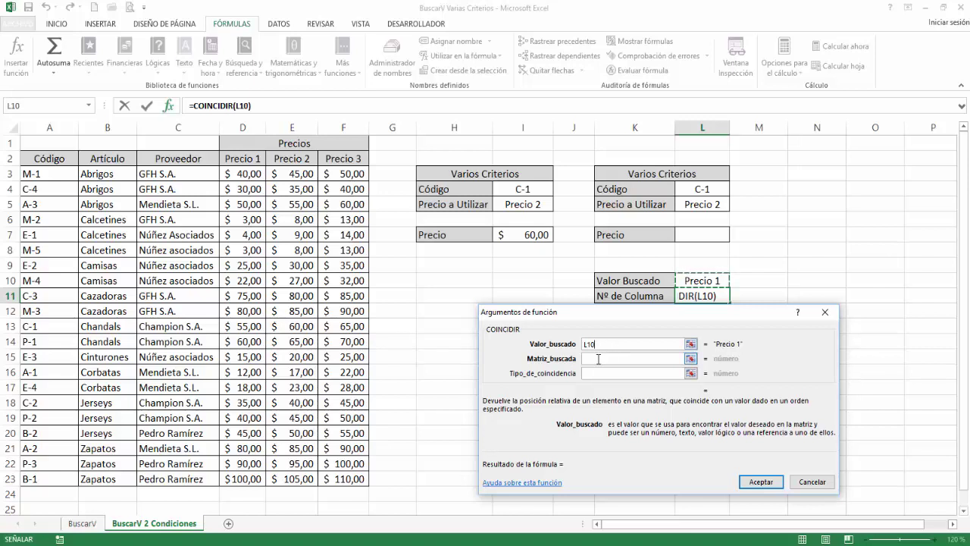
{"action": "left_click", "coordinate": [598, 358]}
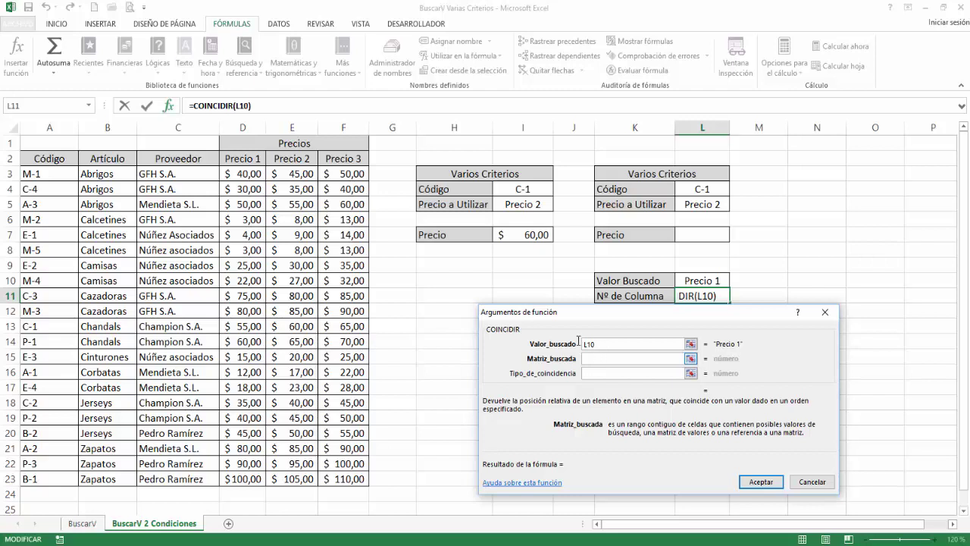
{"action": "left_click_drag", "start_coordinate": [217, 155], "coordinate": [346, 157]}
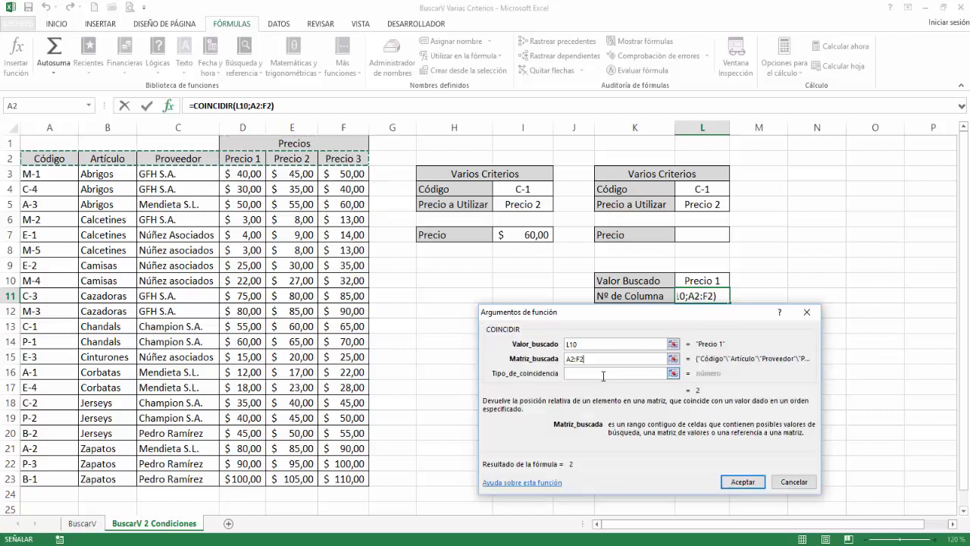
{"action": "left_click", "coordinate": [604, 375]}
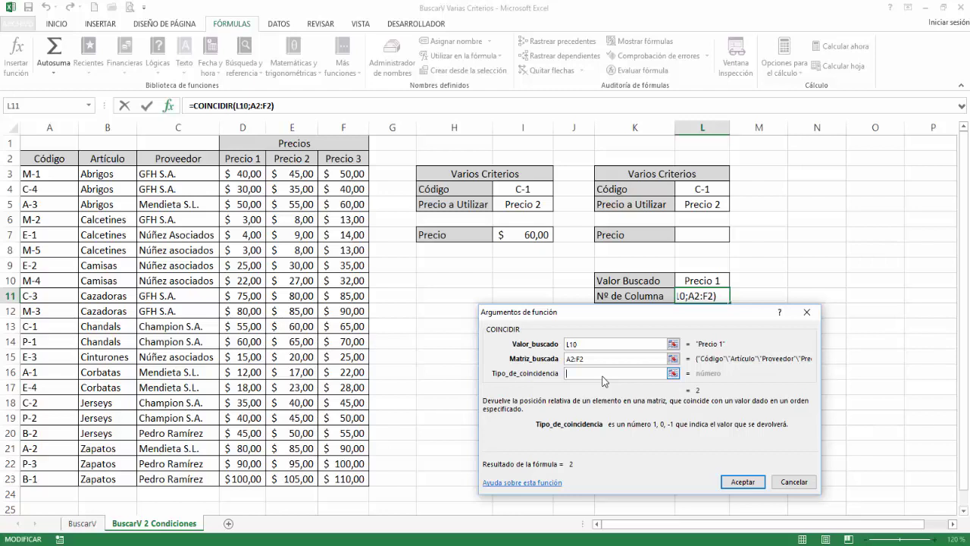
{"action": "type", "text": "0"}
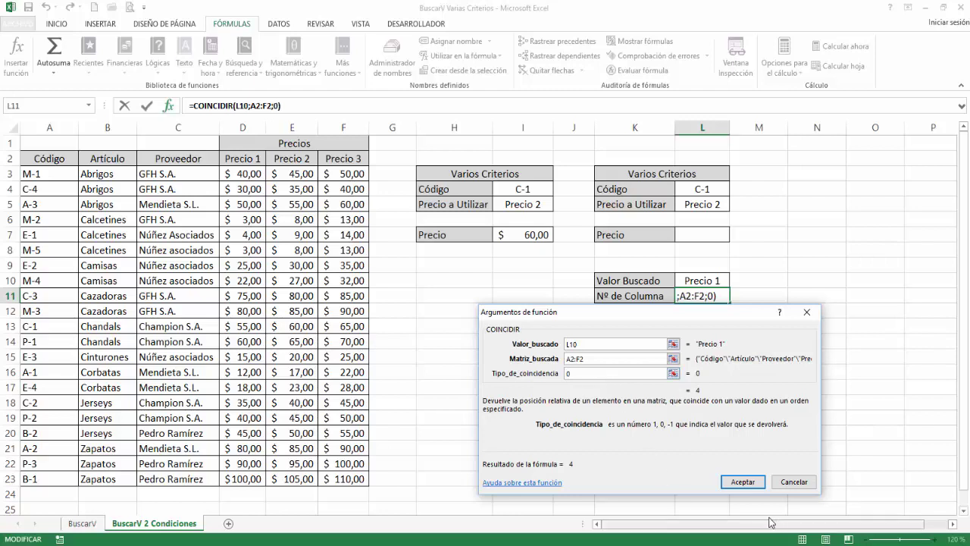
{"action": "left_click", "coordinate": [741, 483]}
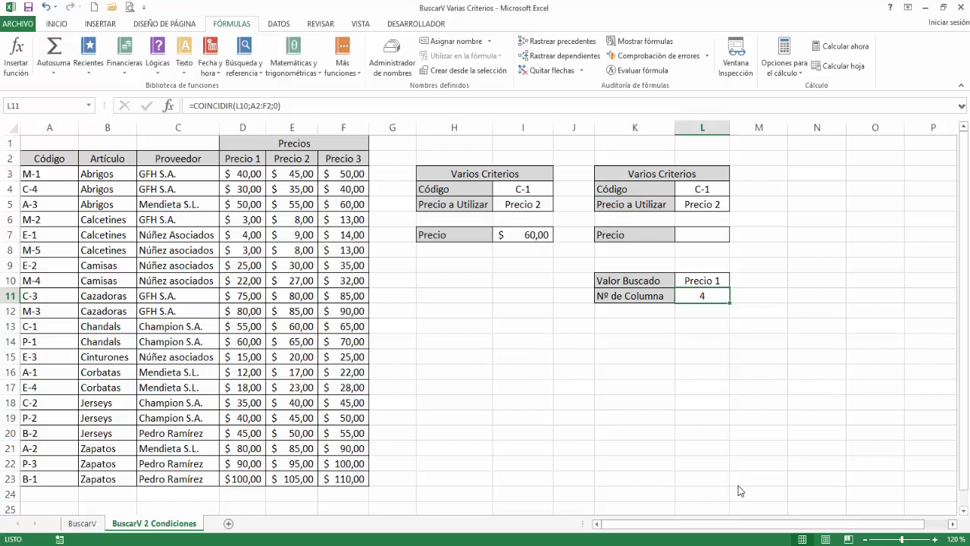
Set the Valor Buscado in cell L10 to Precio 2 to test the column number formula.
{"action": "left_click", "coordinate": [713, 280]}
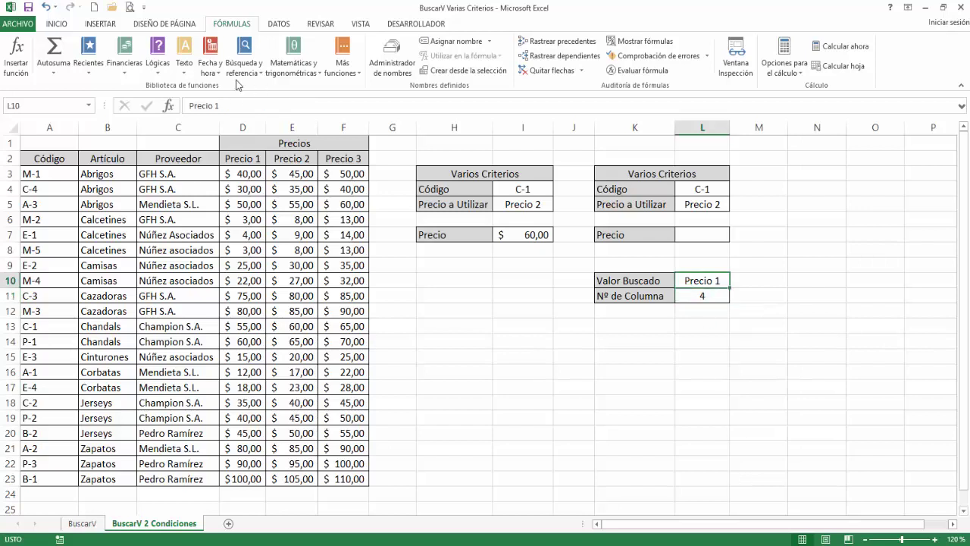
{"action": "left_click", "coordinate": [235, 99]}
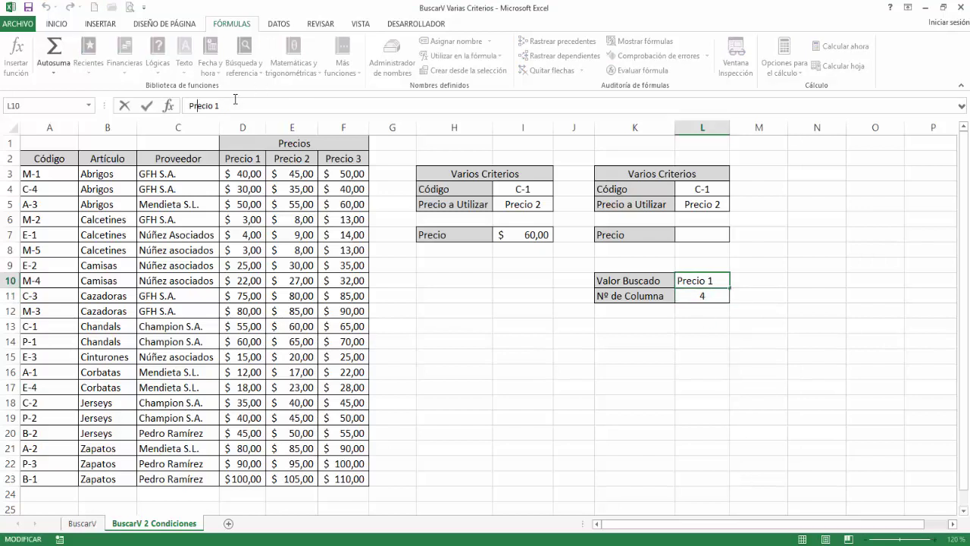
{"action": "key", "text": "BackSpace"}
{"action": "type", "text": "2"}
{"action": "key", "text": "Return"}
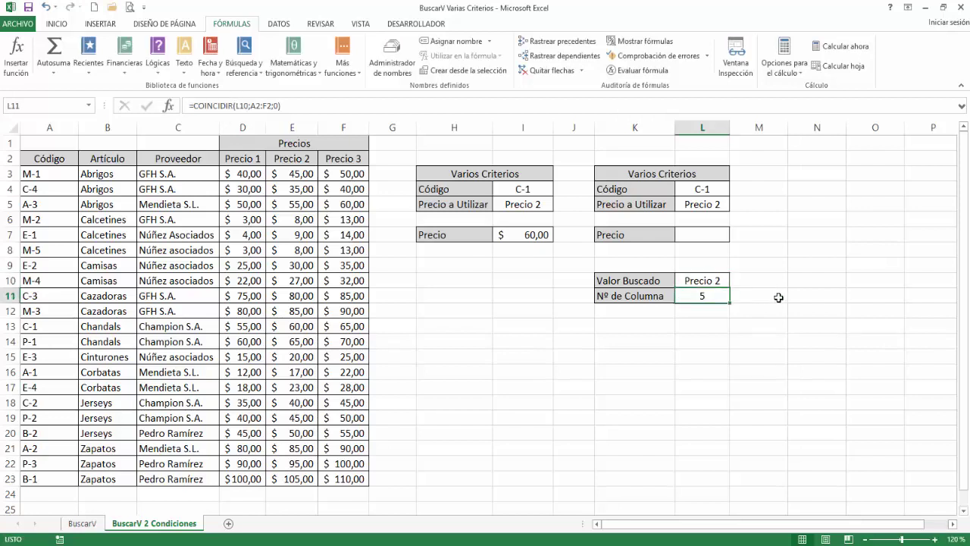
Try Precio 4, a header missing from the table, as the Valor Buscado in L10.
{"action": "left_click", "coordinate": [717, 280]}
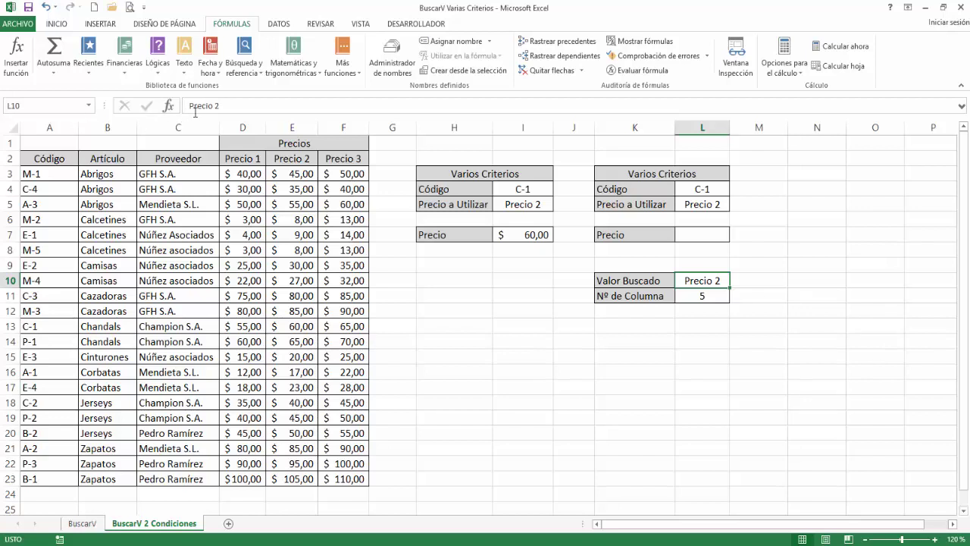
{"action": "left_click", "coordinate": [256, 109]}
{"action": "key", "text": "BackSpace"}
{"action": "type", "text": "4"}
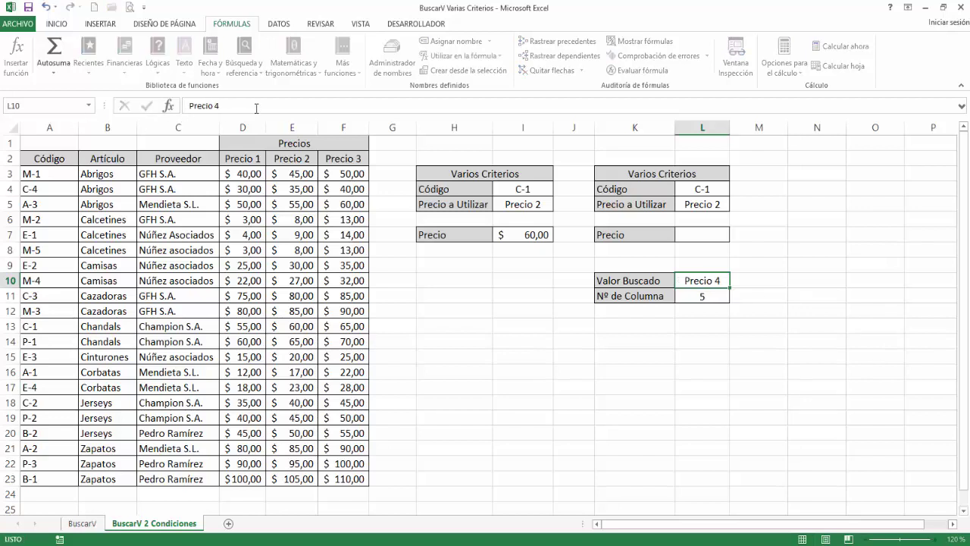
{"action": "key", "text": "Return"}
Set the Valor Buscado in cell L10 to Precio 1.
{"action": "key", "text": "Up"}
{"action": "left_click", "coordinate": [256, 109]}
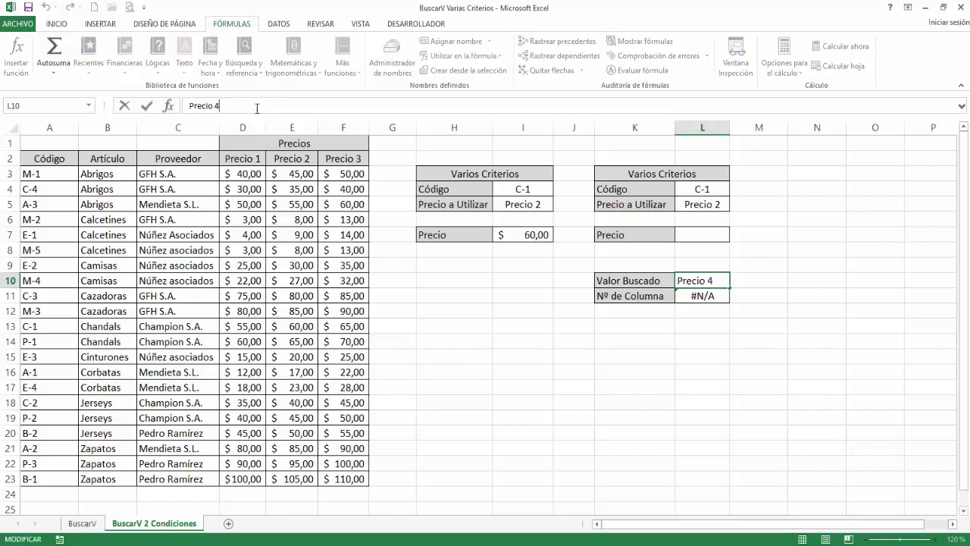
{"action": "key", "text": "BackSpace"}
{"action": "type", "text": "1"}
{"action": "key", "text": "Return"}
Start a BUSCARV function in cell L7 with L4 as the lookup value and A2:F23 as the table range.
{"action": "key", "text": "Up"}
{"action": "key", "text": "Up"}
{"action": "key", "text": "Up"}
{"action": "key", "text": "Up"}
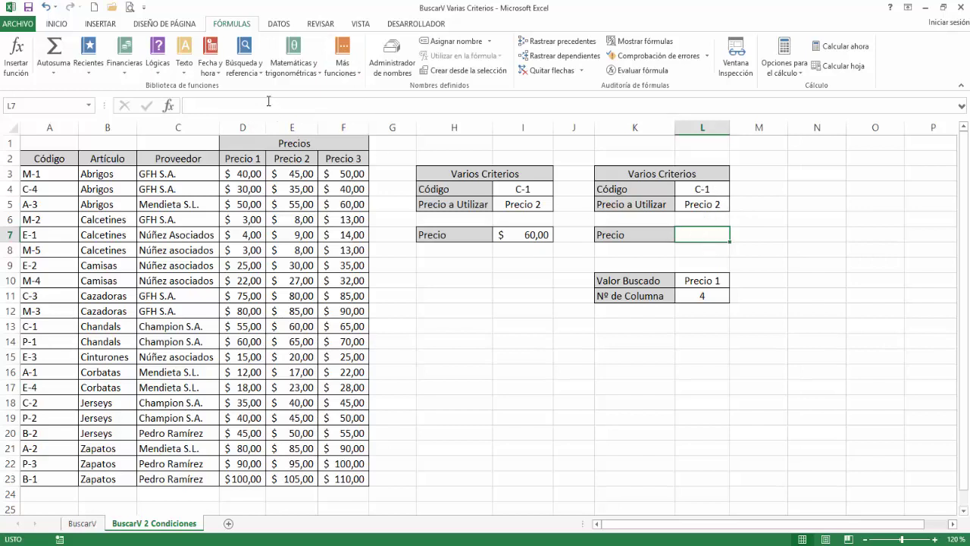
{"action": "left_click", "coordinate": [252, 70]}
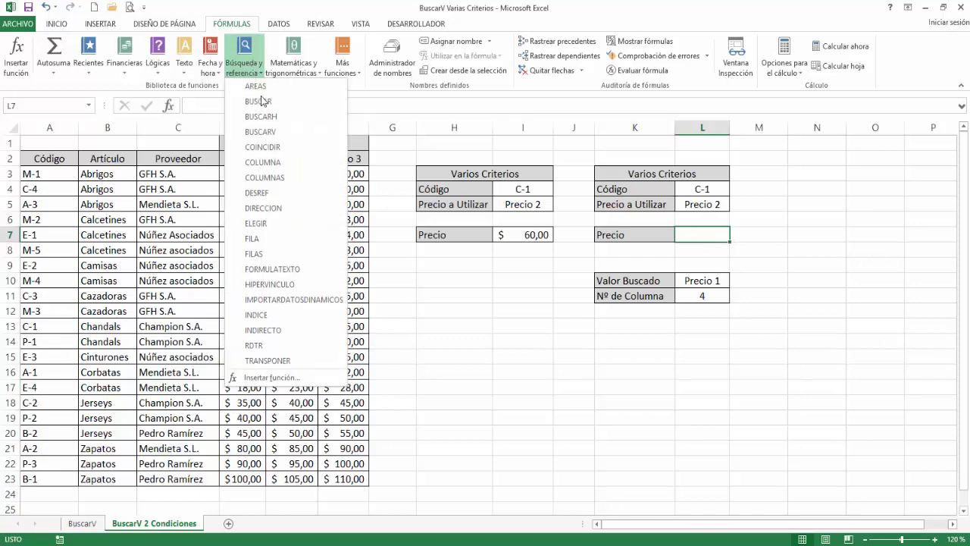
{"action": "left_click", "coordinate": [274, 133]}
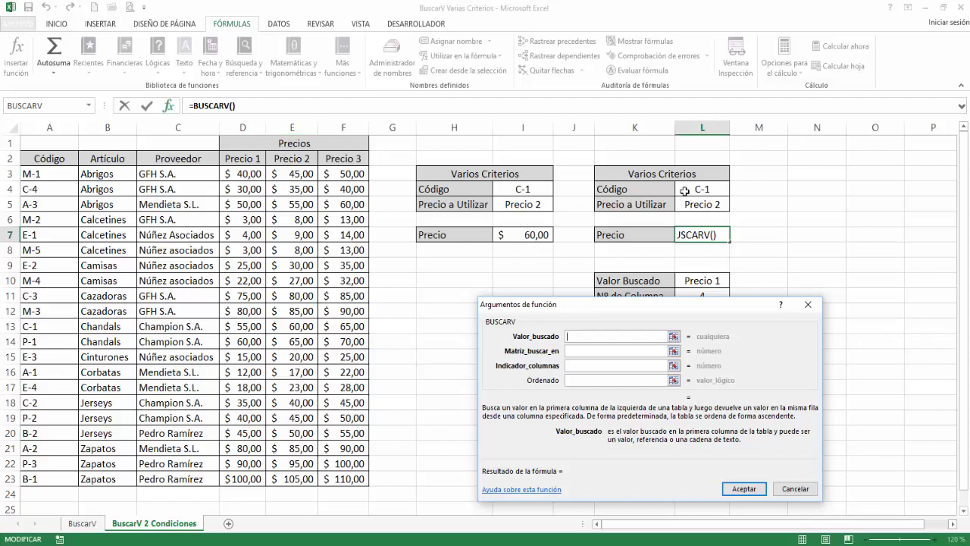
{"action": "left_click", "coordinate": [708, 190]}
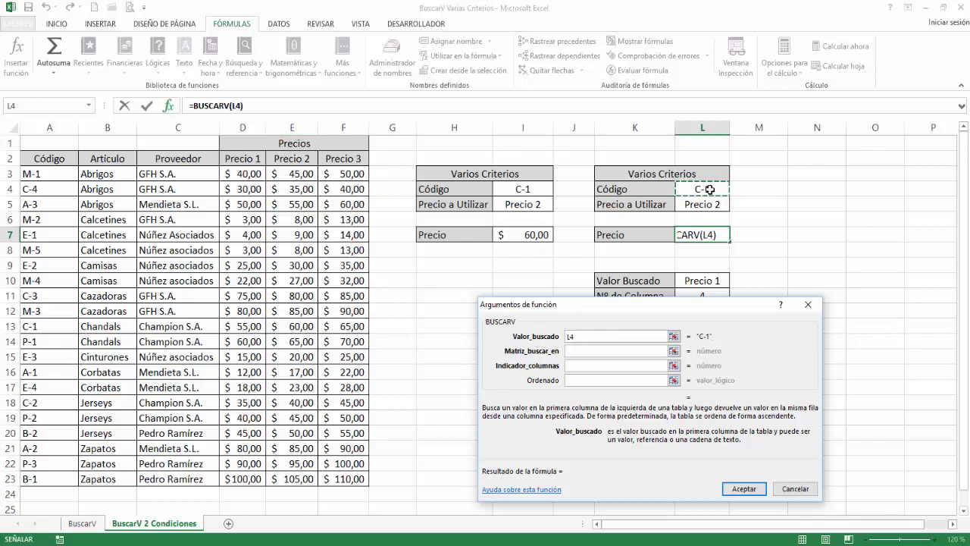
{"action": "left_click", "coordinate": [584, 350]}
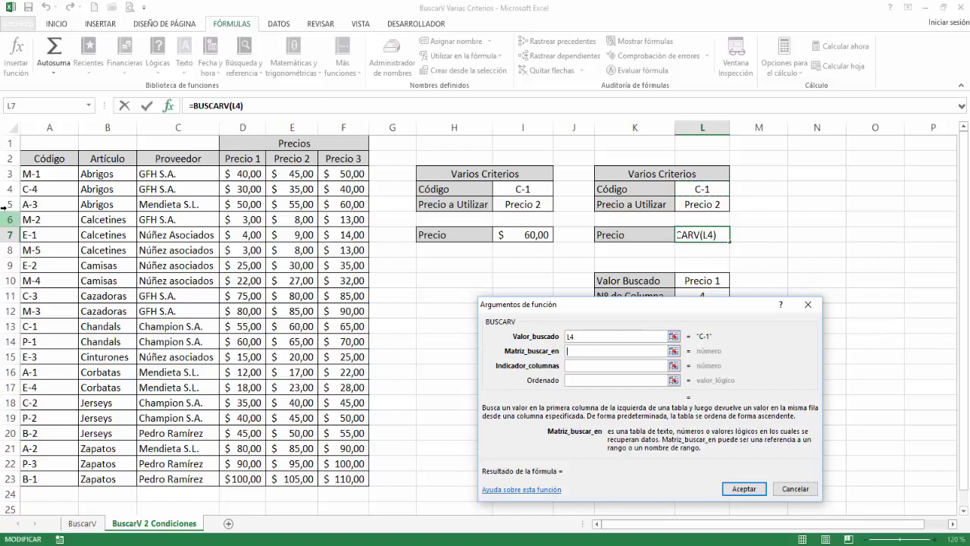
{"action": "left_click_drag", "start_coordinate": [41, 162], "coordinate": [351, 478]}
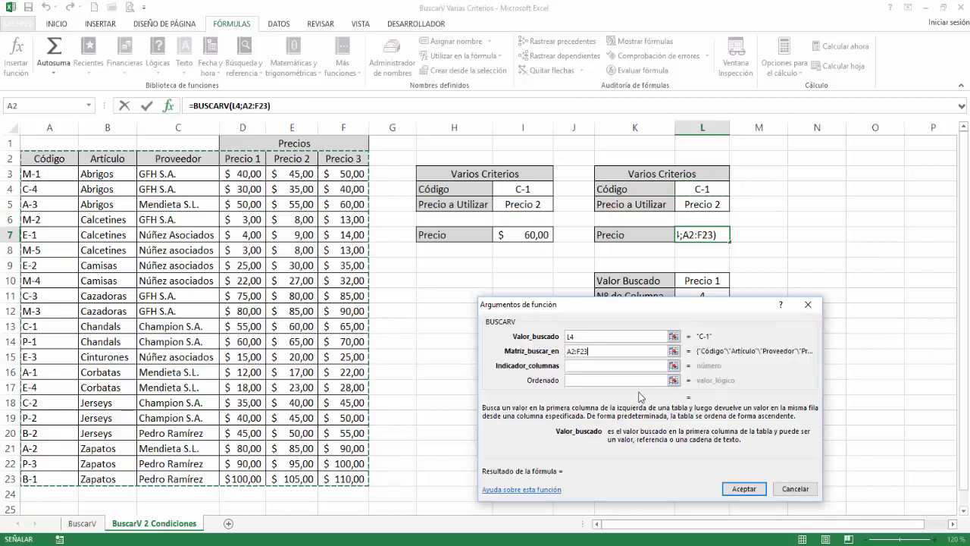
Nest a COINCIDIR function in the Indicador_columnas argument of the BUSCARV formula in L7.
{"action": "left_click", "coordinate": [579, 366]}
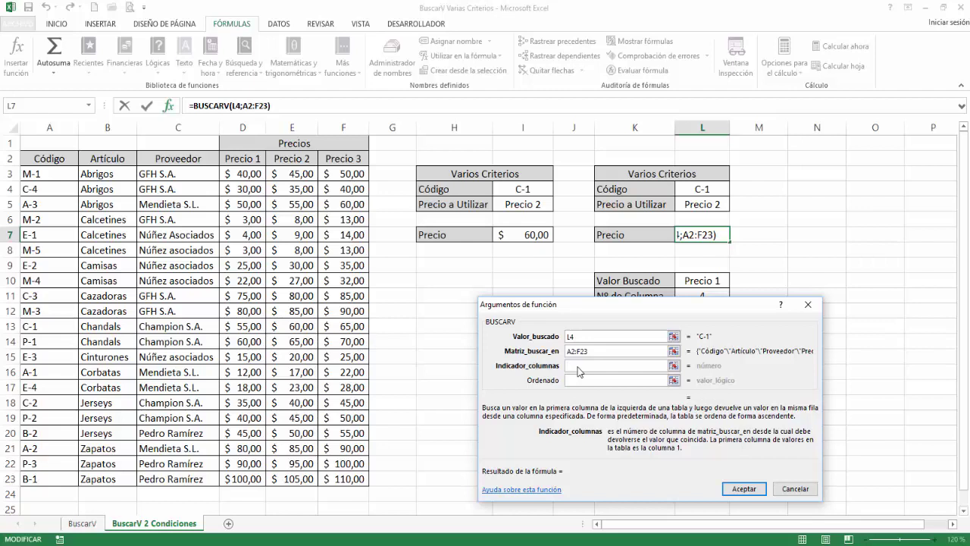
{"action": "left_click", "coordinate": [81, 108]}
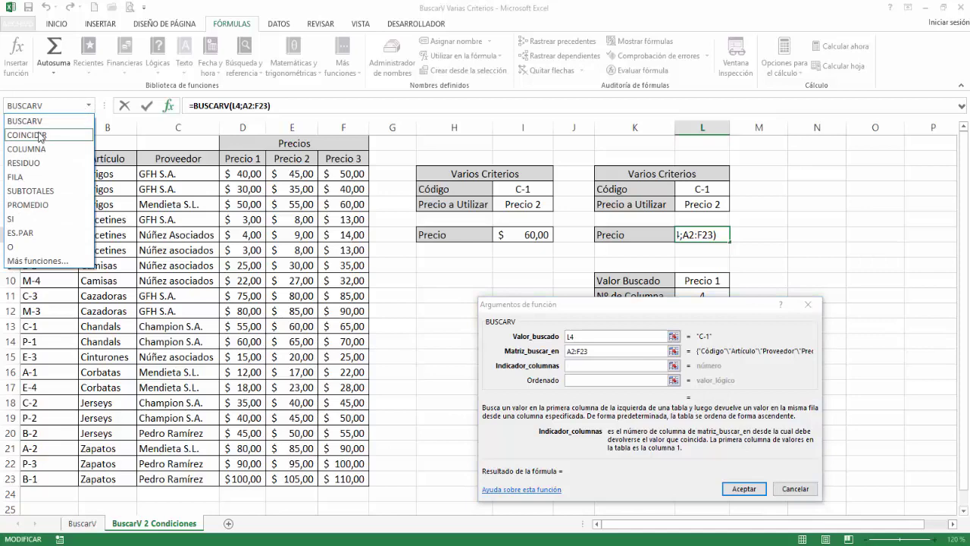
{"action": "left_click", "coordinate": [47, 261]}
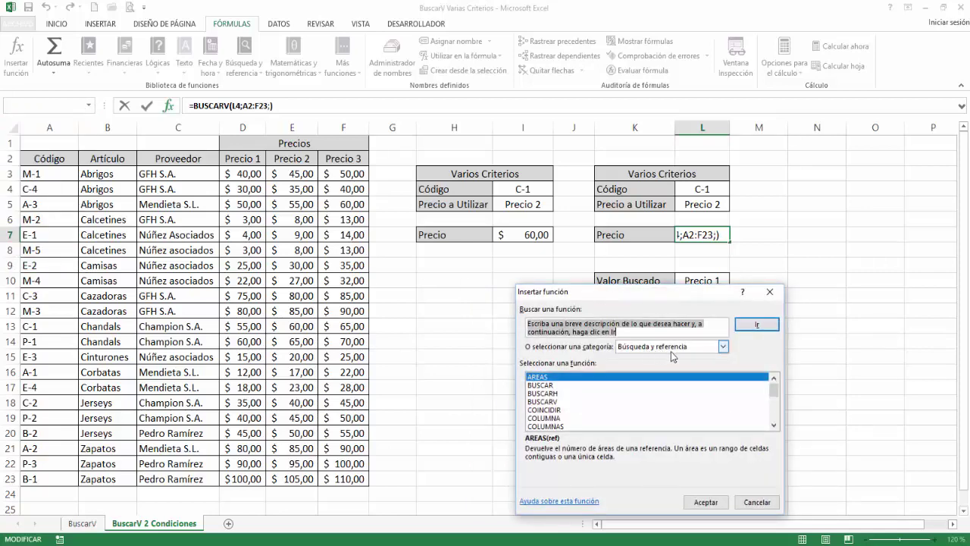
{"action": "left_click", "coordinate": [557, 412]}
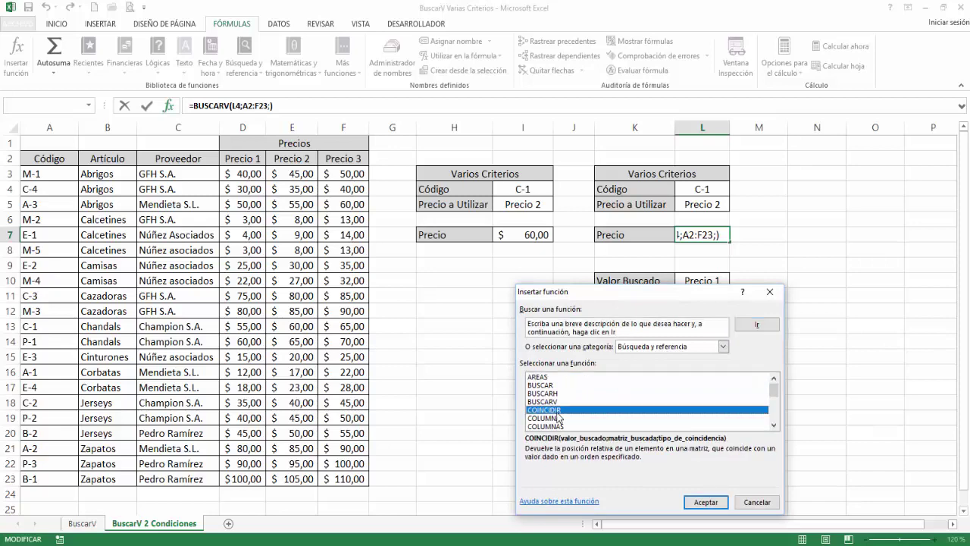
{"action": "left_click", "coordinate": [688, 502]}
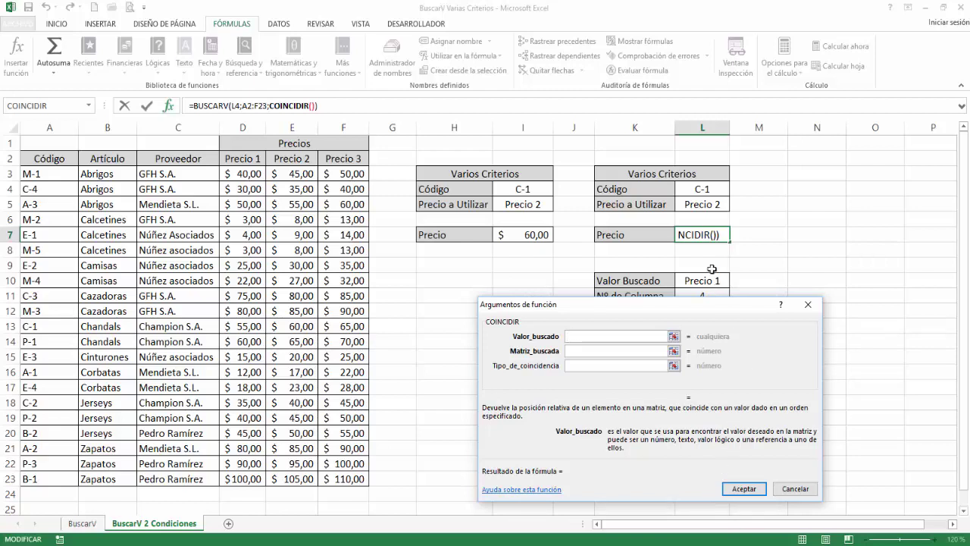
Set the nested COINCIDIR arguments to lookup value L5, header range A2:F2 and match type 0.
{"action": "left_click", "coordinate": [703, 206]}
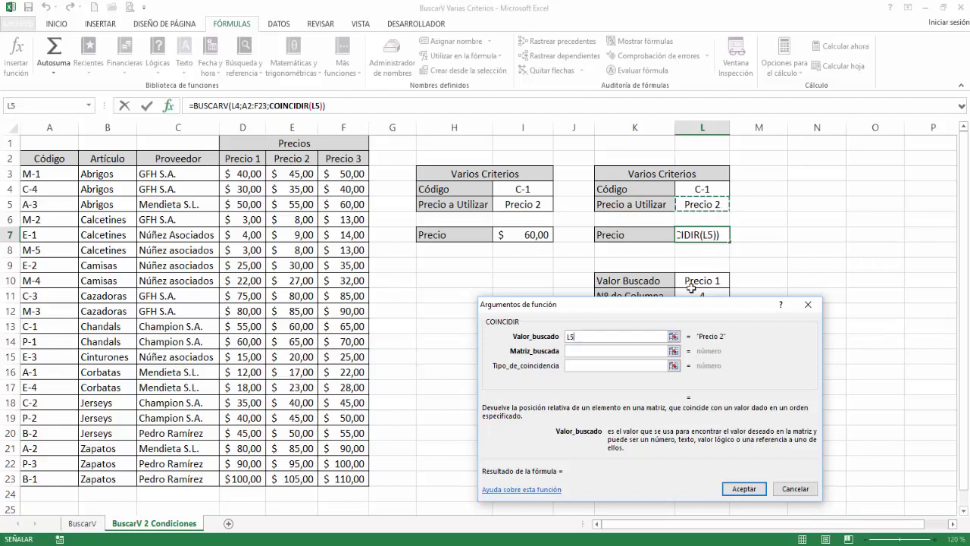
{"action": "left_click", "coordinate": [579, 351]}
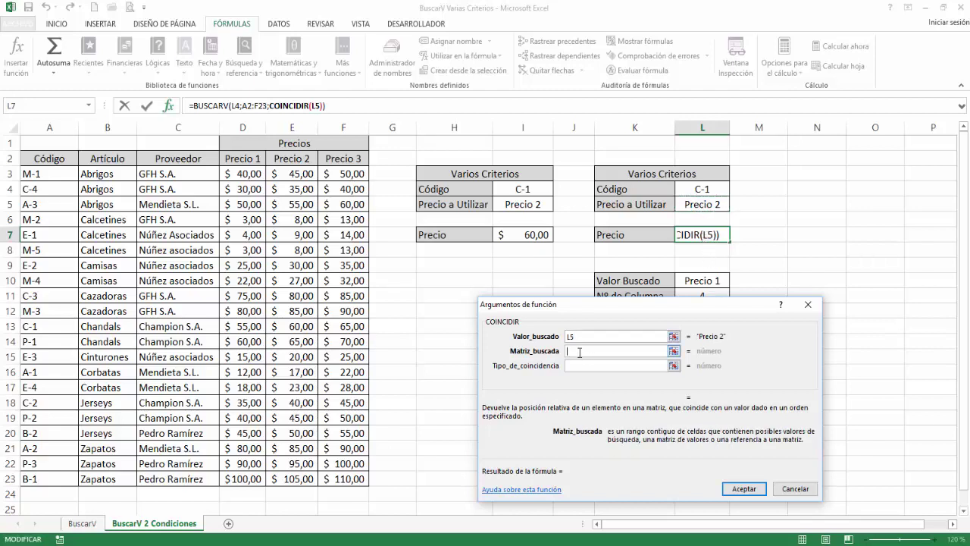
{"action": "left_click_drag", "start_coordinate": [37, 159], "coordinate": [345, 157]}
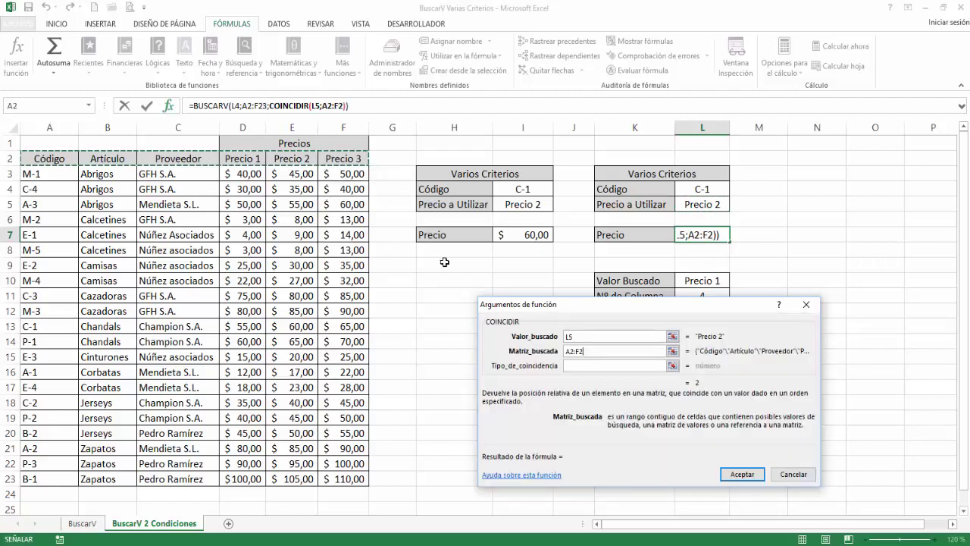
{"action": "left_click", "coordinate": [585, 367]}
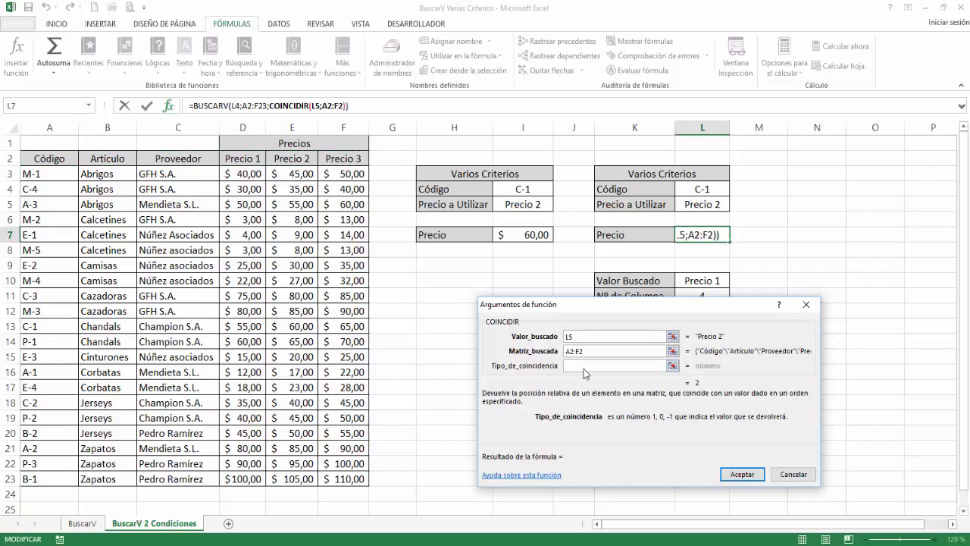
{"action": "type", "text": "0"}
Return to the outer BUSCARV arguments, set Ordenado to Falso and accept the formula in L7.
{"action": "left_click", "coordinate": [218, 104]}
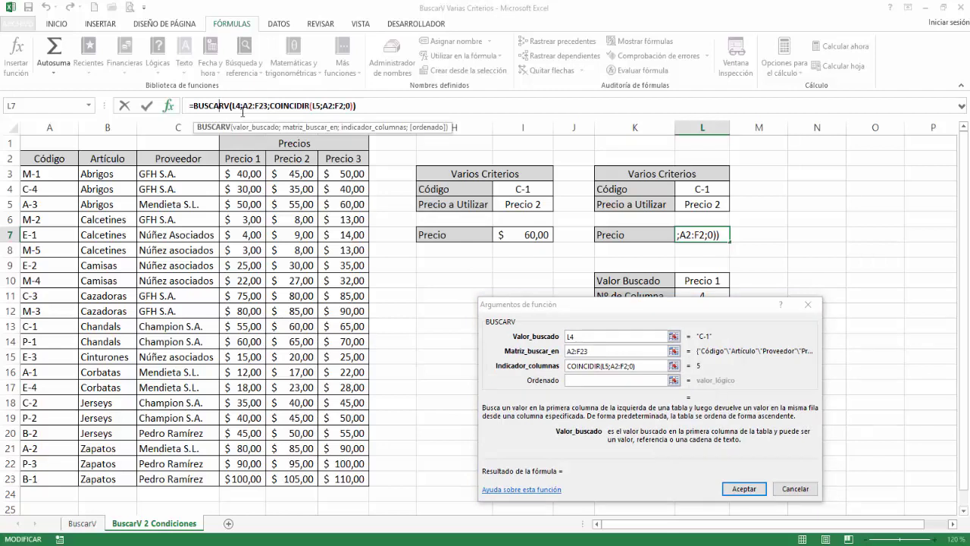
{"action": "left_click", "coordinate": [576, 380]}
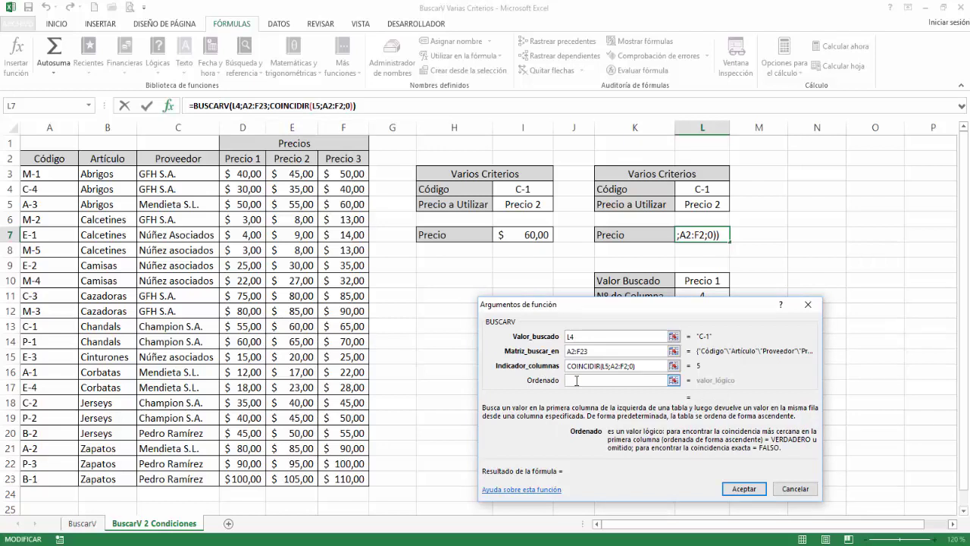
{"action": "type", "text": "Falso"}
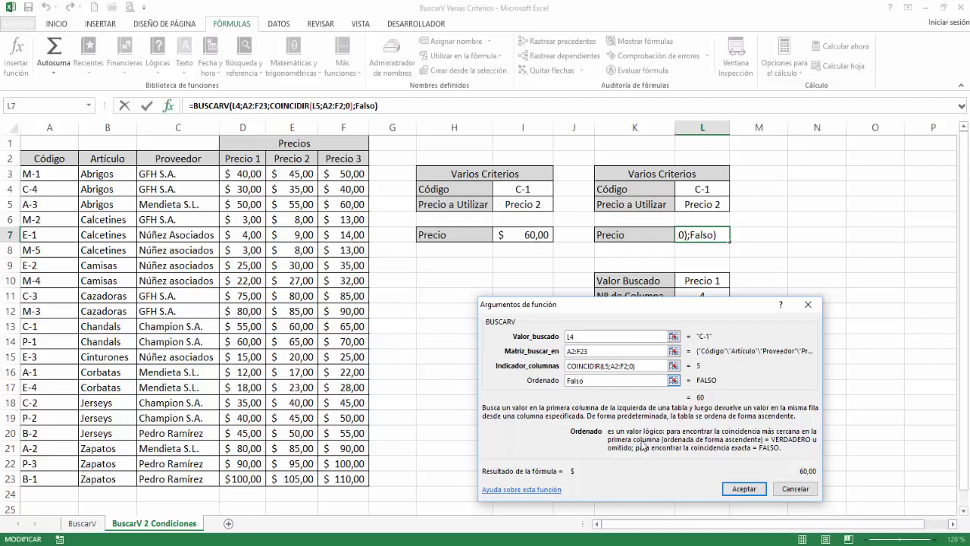
{"action": "left_click", "coordinate": [745, 492]}
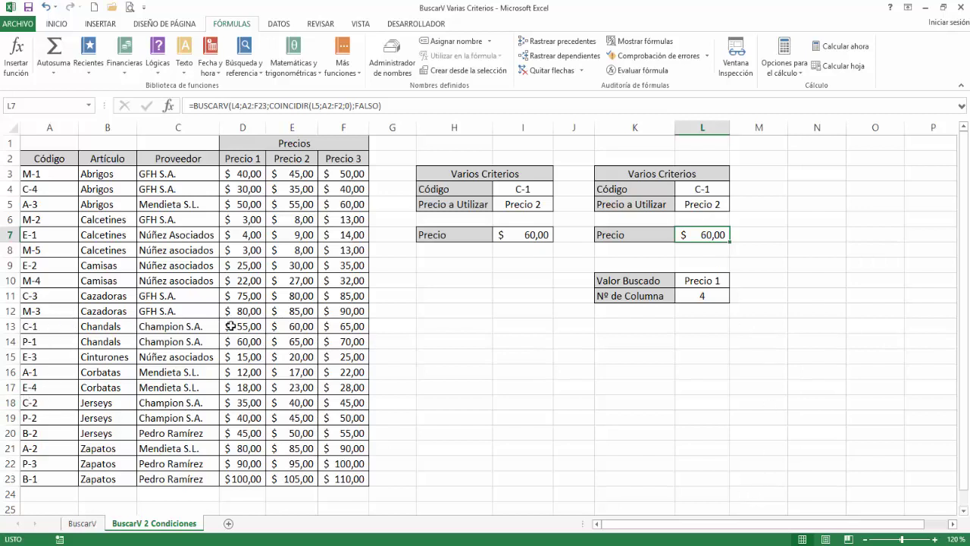
Change the Código in cell L4 to C-2 to test the price formula.
{"action": "left_click", "coordinate": [716, 190]}
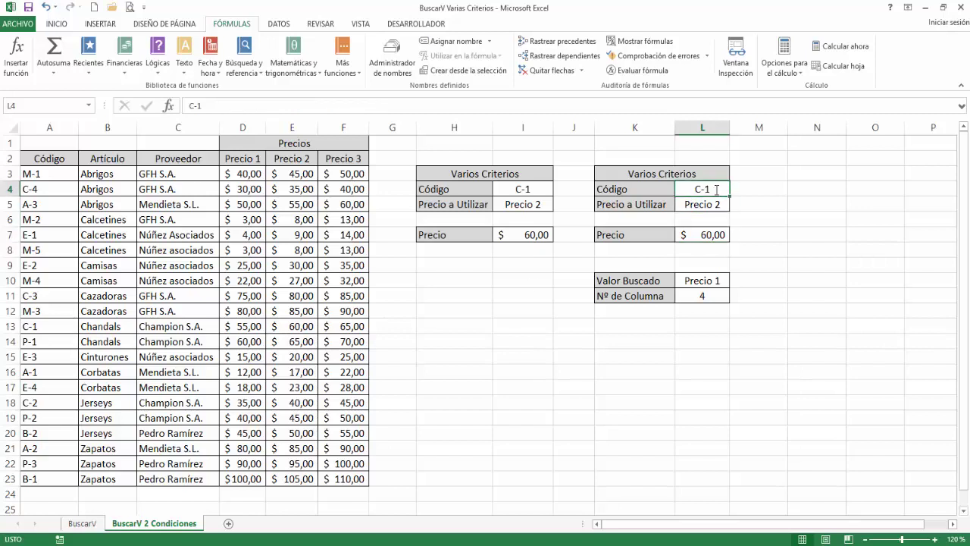
{"action": "double_click", "coordinate": [717, 190]}
{"action": "key", "text": "BackSpace"}
{"action": "type", "text": "2"}
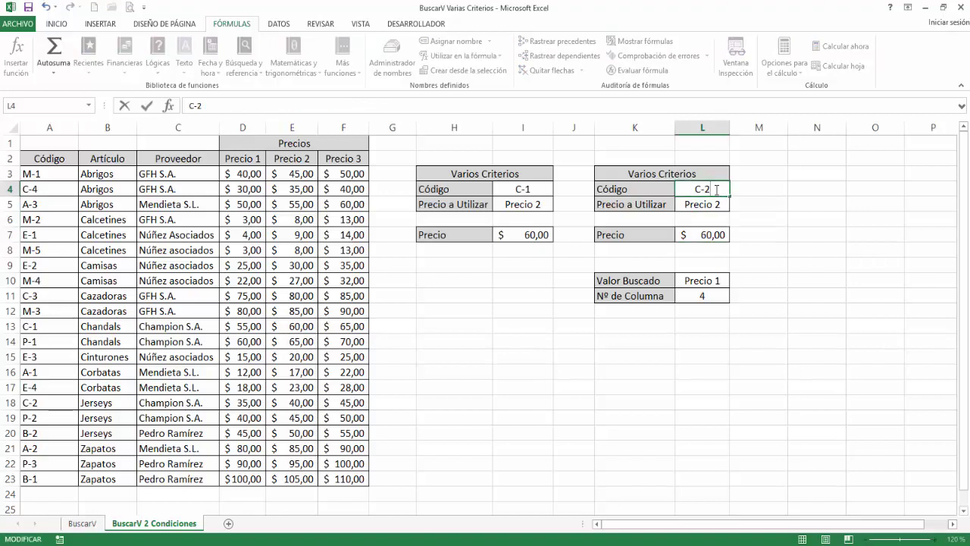
{"action": "key", "text": "Return"}
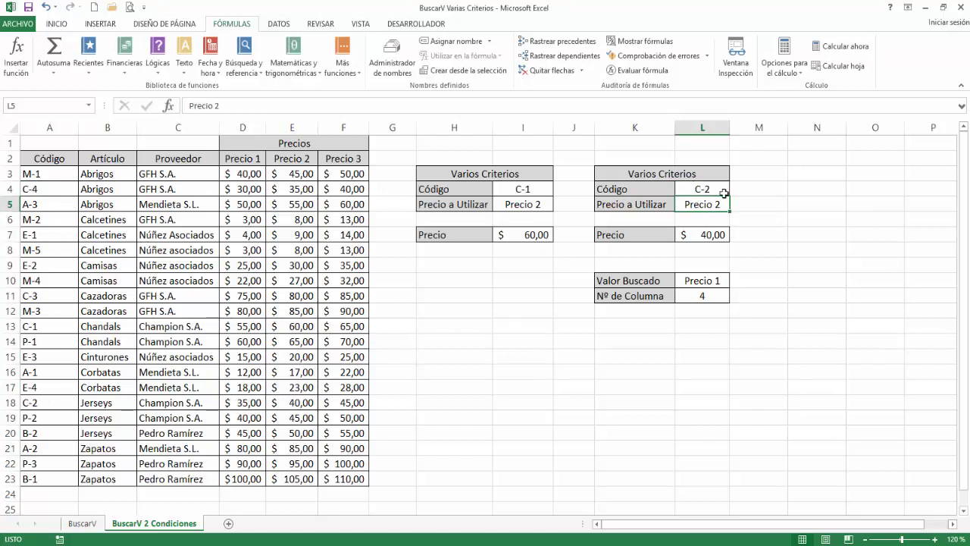
Set the Precio a Utilizar in cell L5 to Precio 3.
{"action": "left_click", "coordinate": [270, 107]}
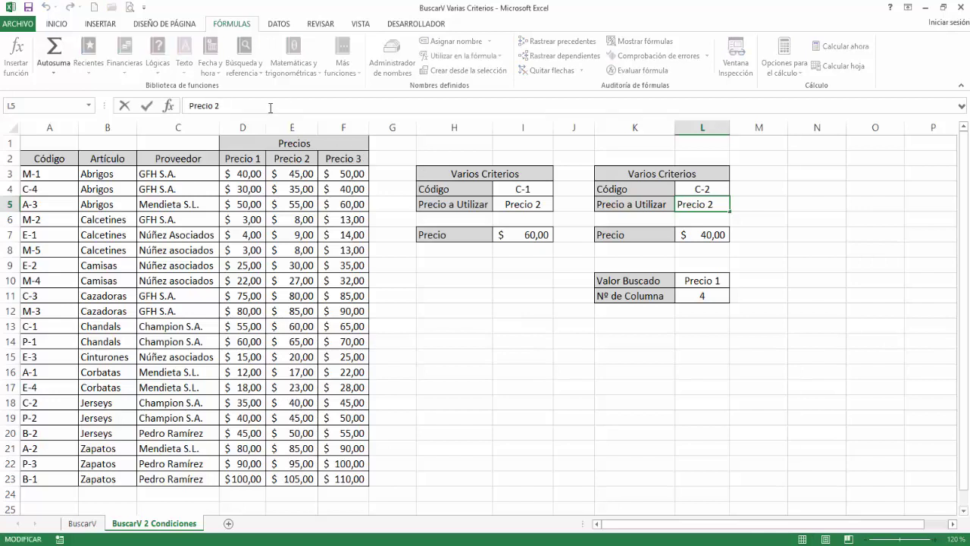
{"action": "key", "text": "BackSpace"}
{"action": "type", "text": "3"}
{"action": "key", "text": "Return"}
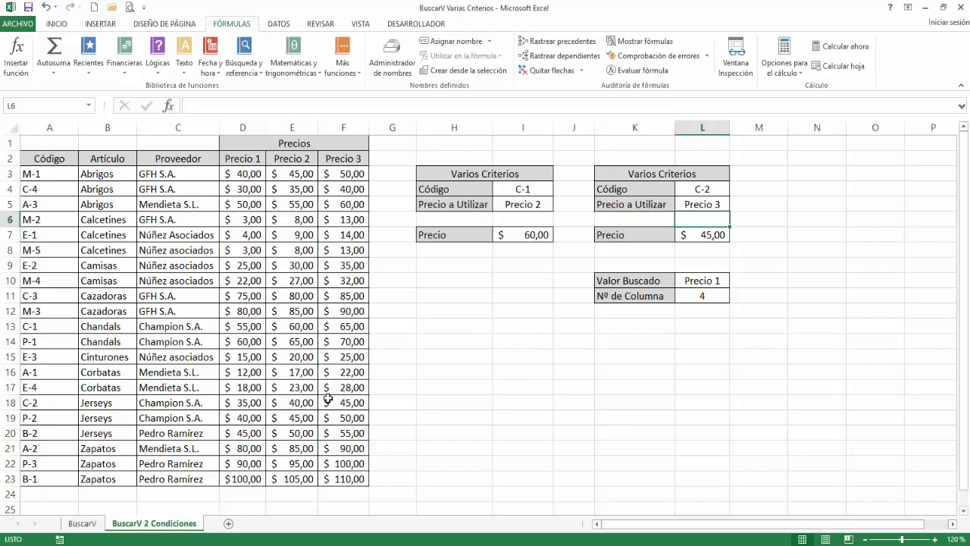
Set the Código in cell L4 to M-1 to test the price lookup with another article.
{"action": "left_click", "coordinate": [698, 188]}
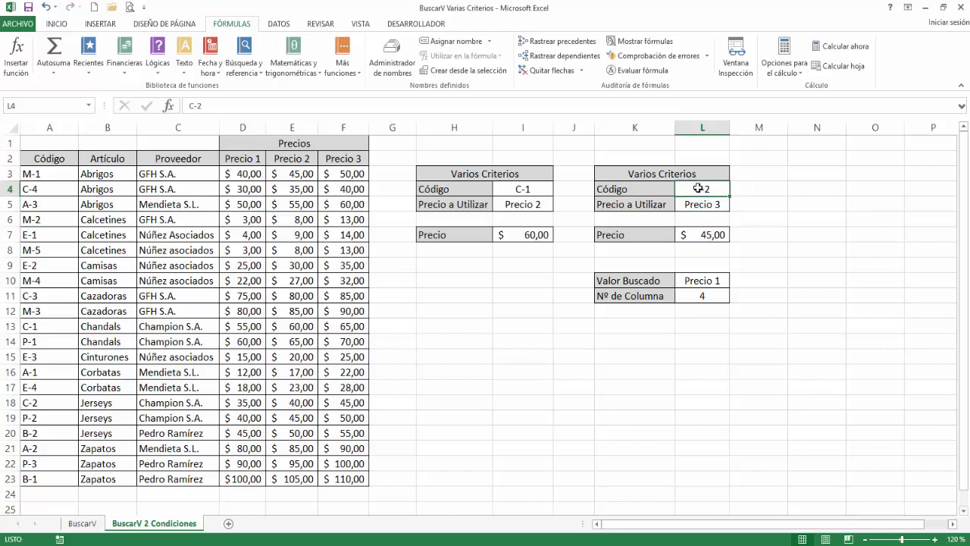
{"action": "type", "text": "C-1"}
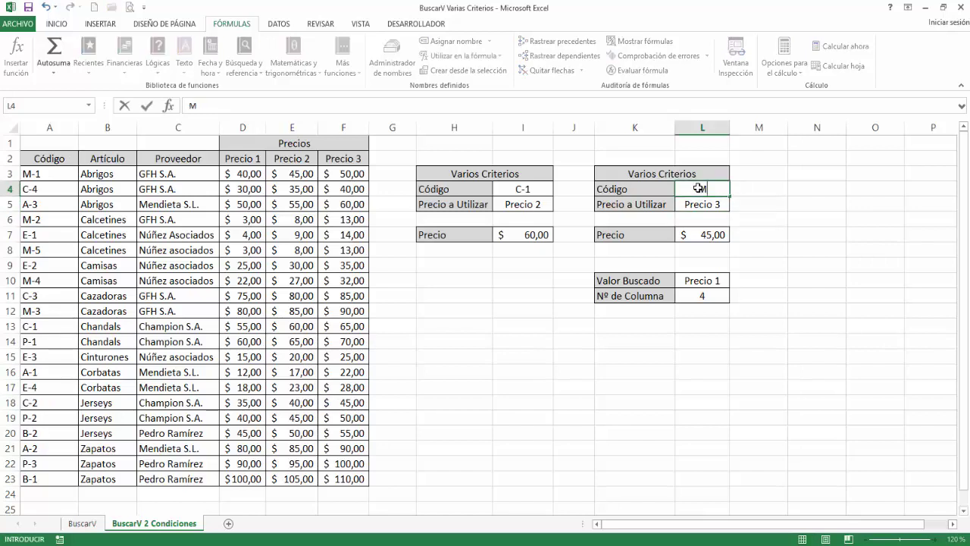
{"action": "key", "text": "Return"}
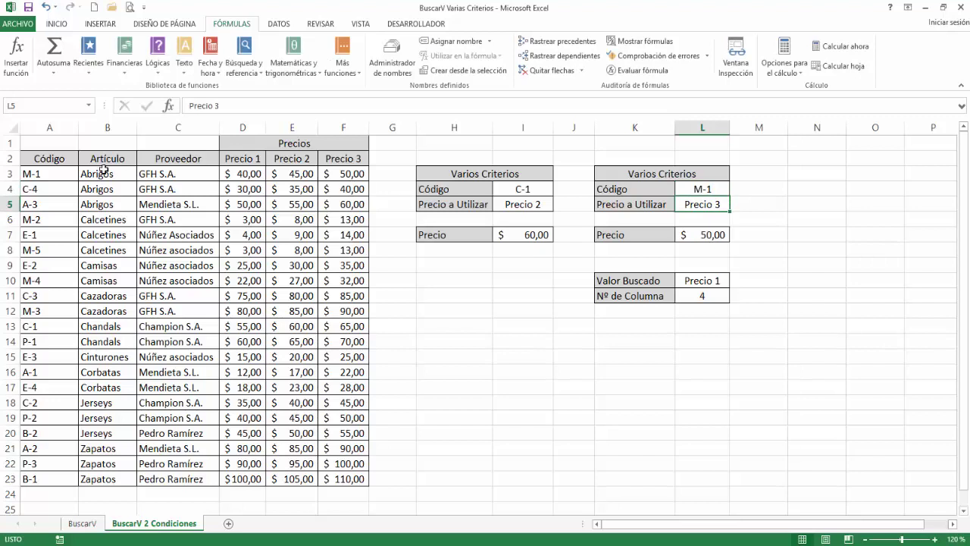